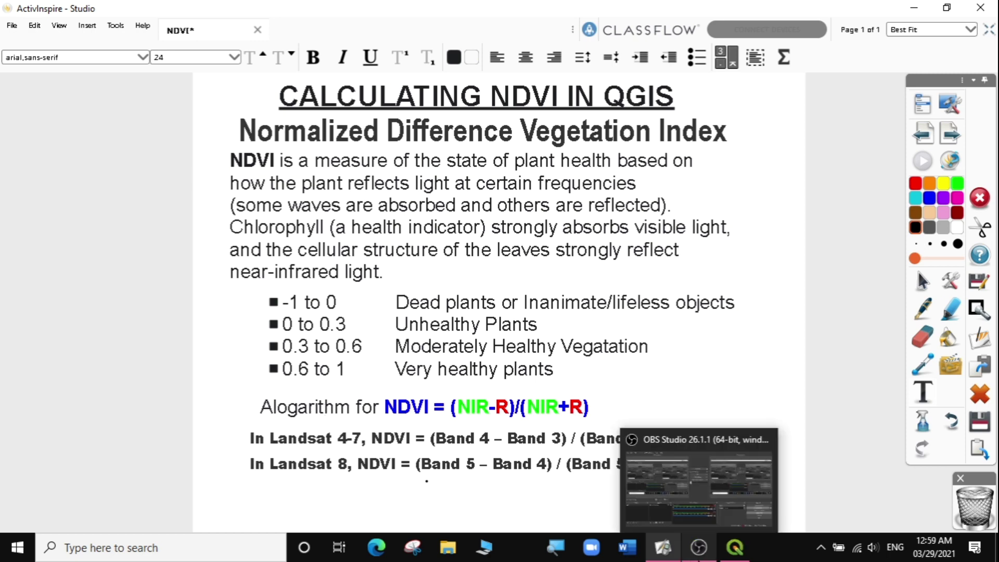
Browse the Add Raster Layer dialog to the Landsat 8 scene folder under Desktop > GIS > data
left_click(738, 553)
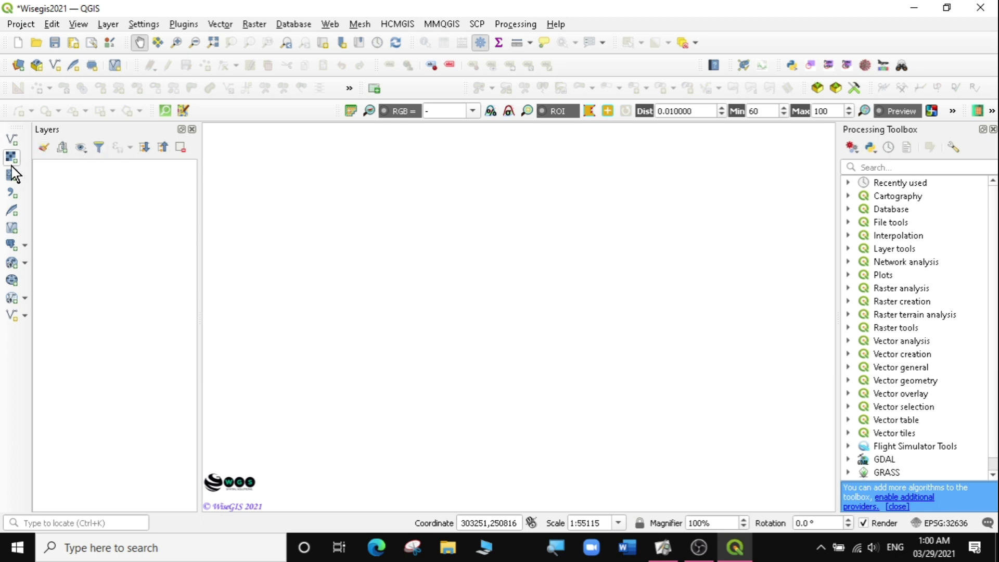
left_click(108, 24)
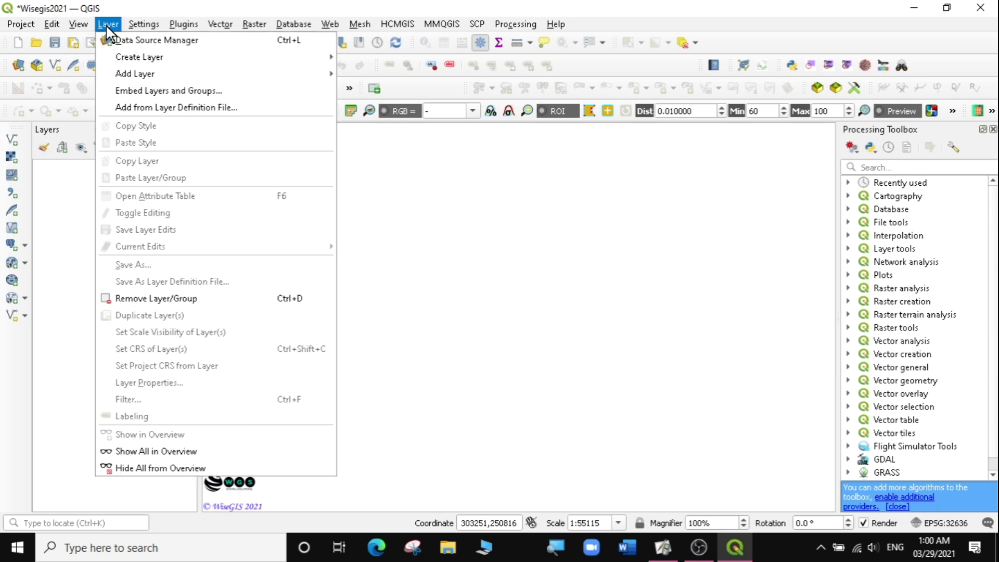
mouse_move(125, 74)
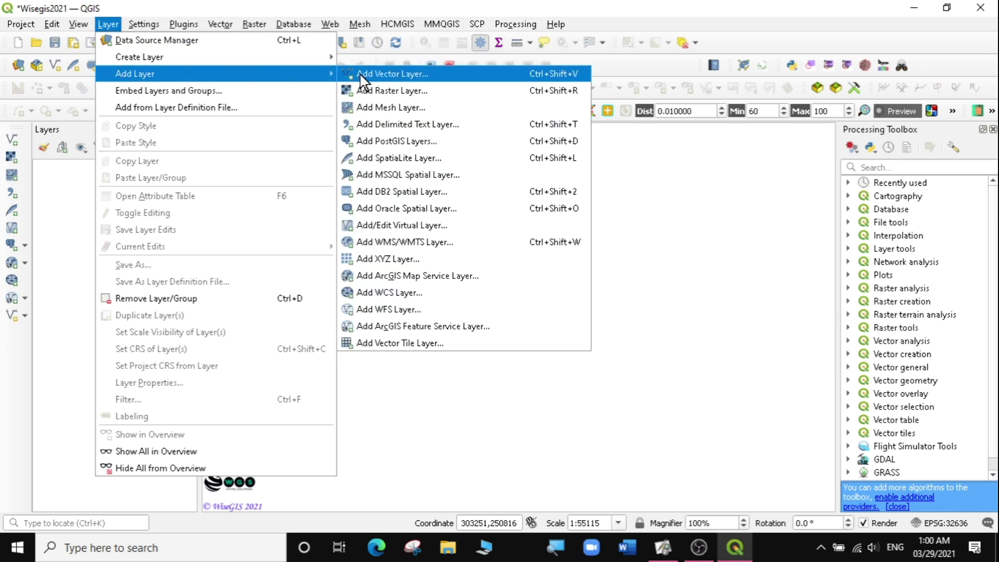
left_click(370, 91)
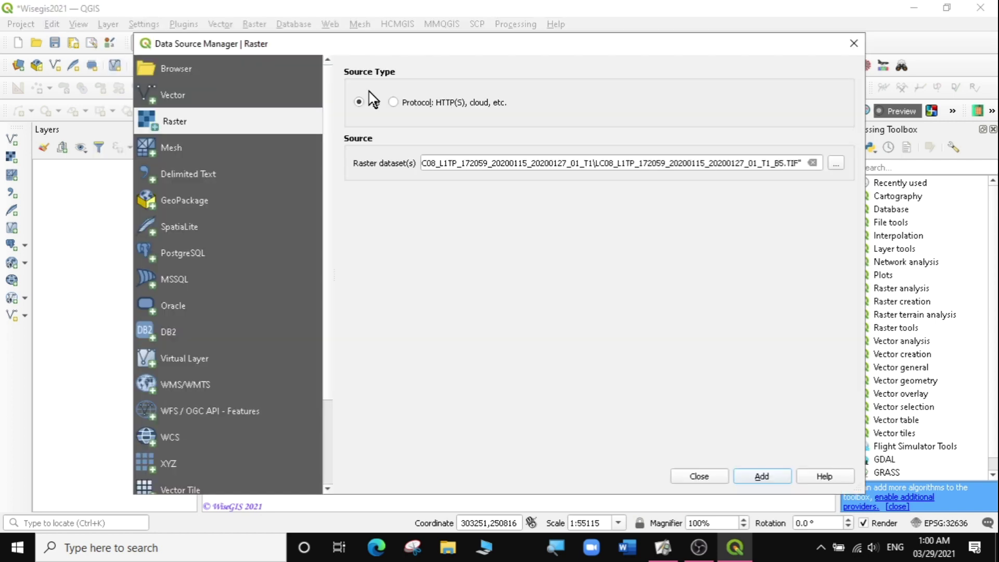
left_click(835, 164)
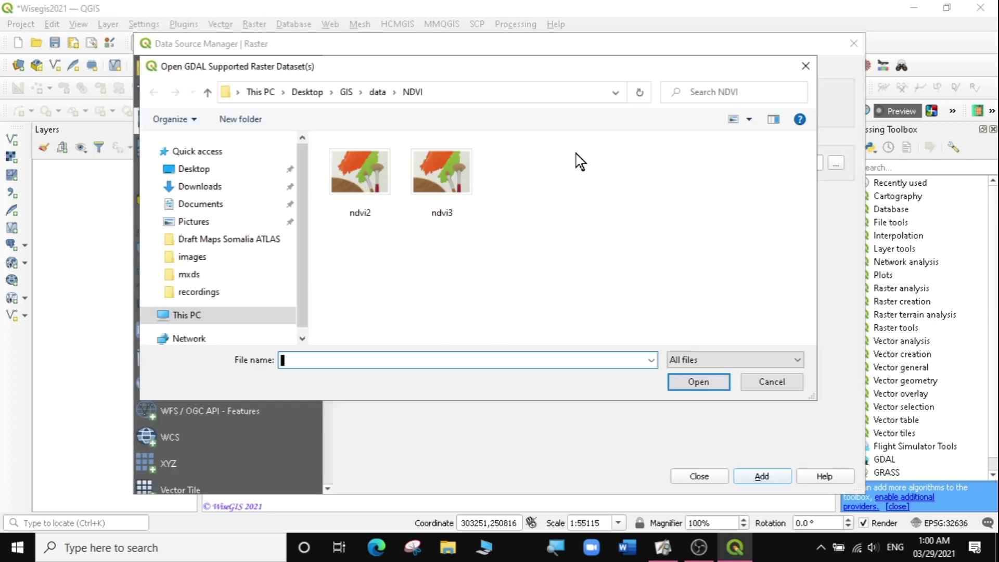
left_click(307, 92)
left_click(354, 285)
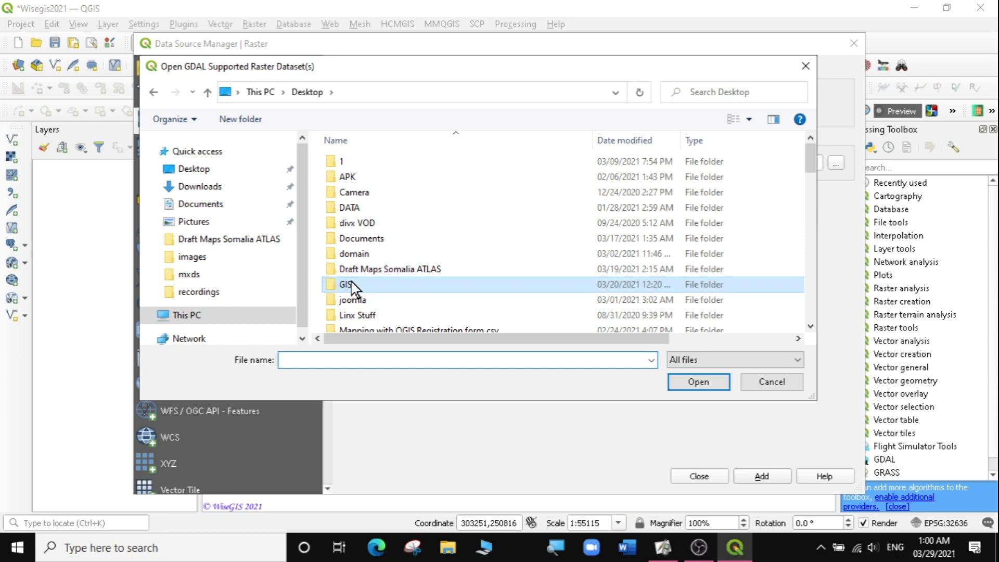
double_click(353, 284)
double_click(348, 161)
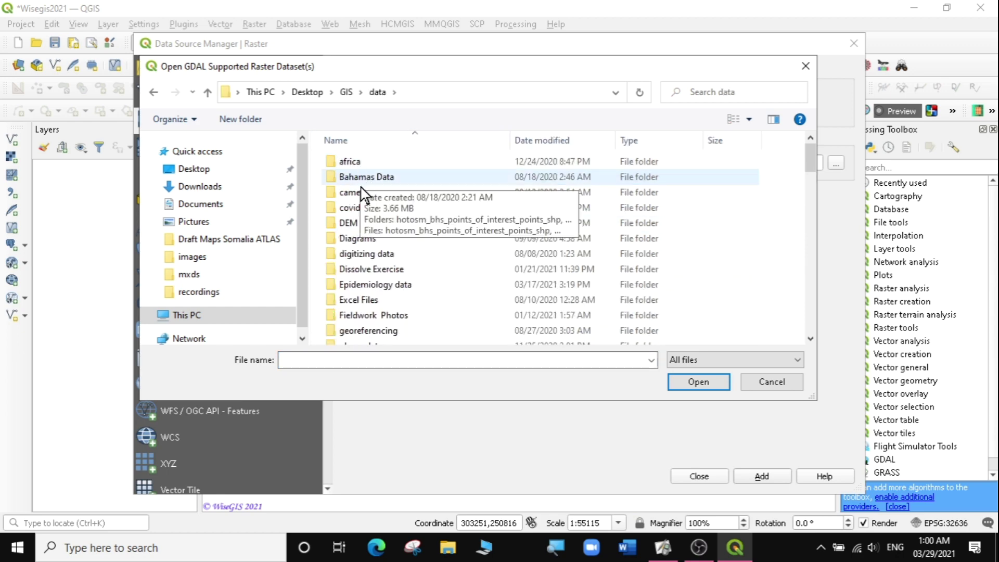
scroll(359, 208, "down", 5)
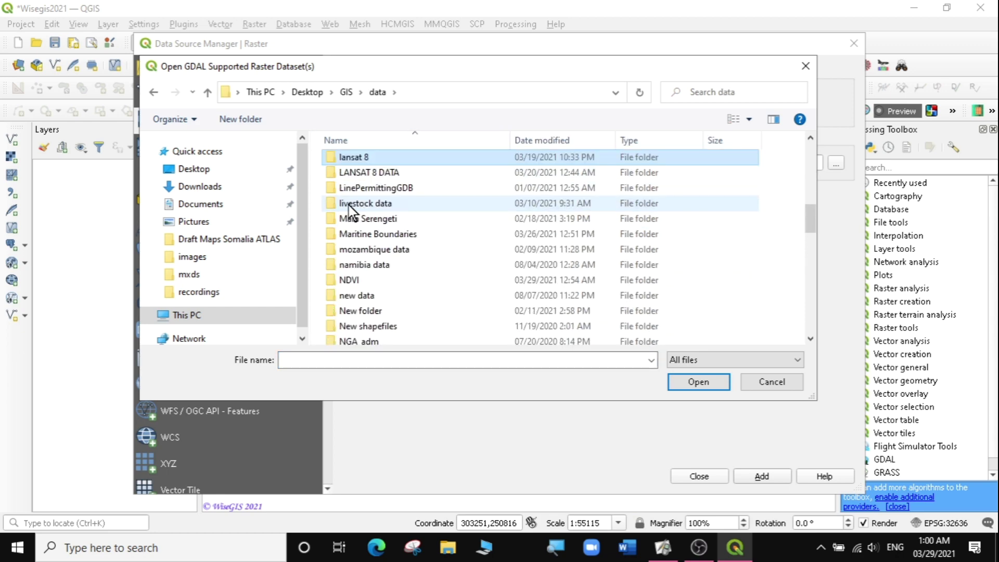
double_click(368, 171)
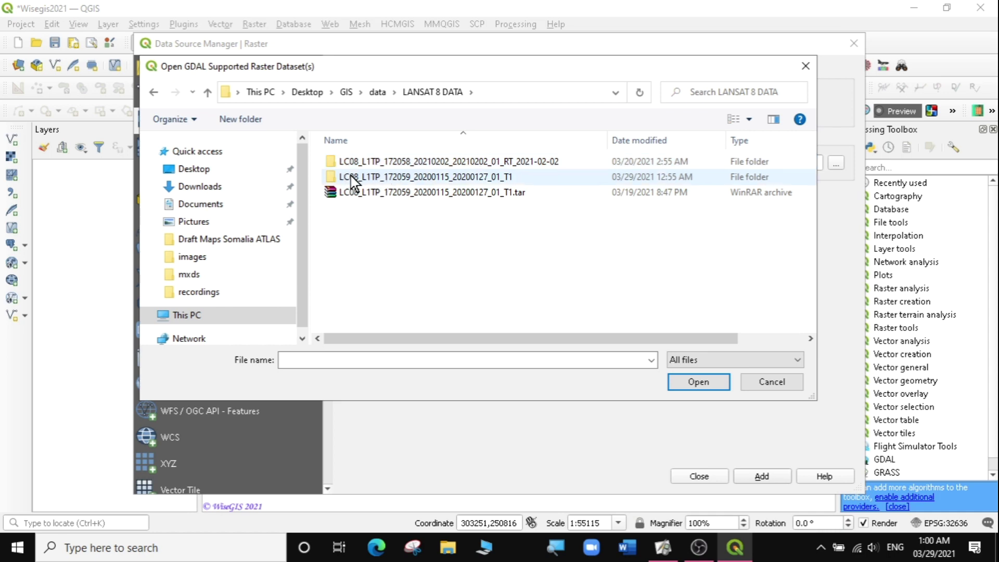
double_click(382, 176)
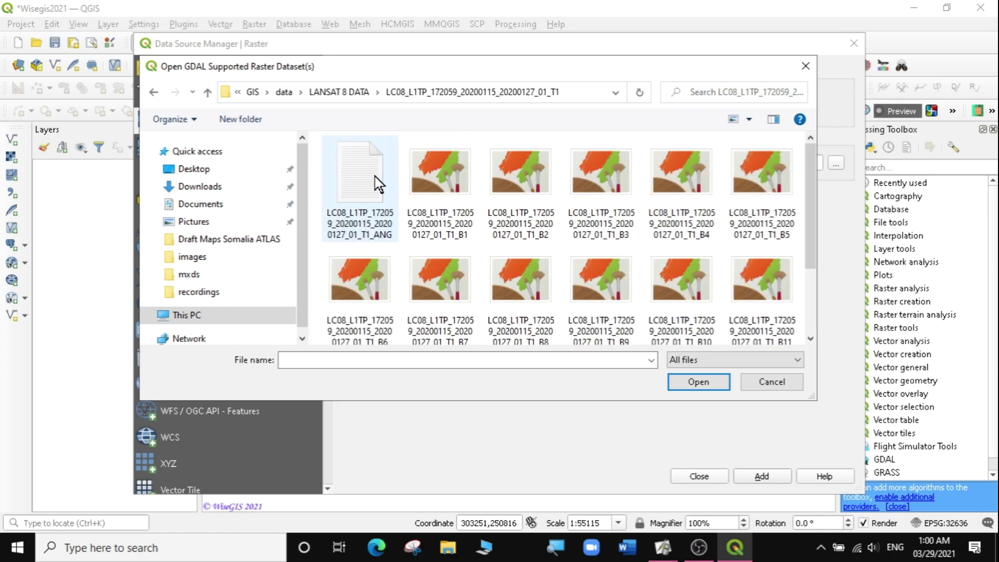
left_click_drag(825, 188, 908, 194)
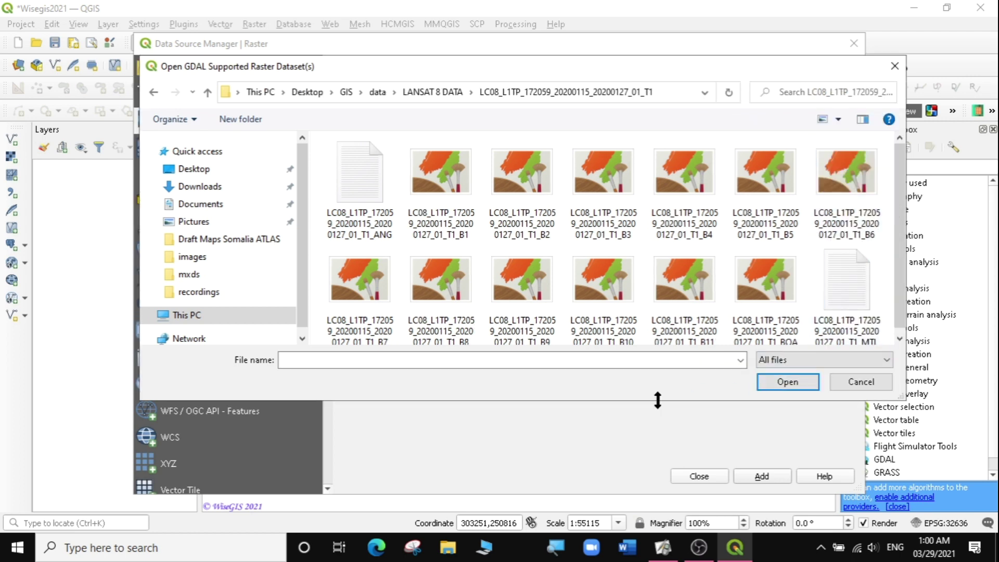
left_click_drag(658, 401, 650, 464)
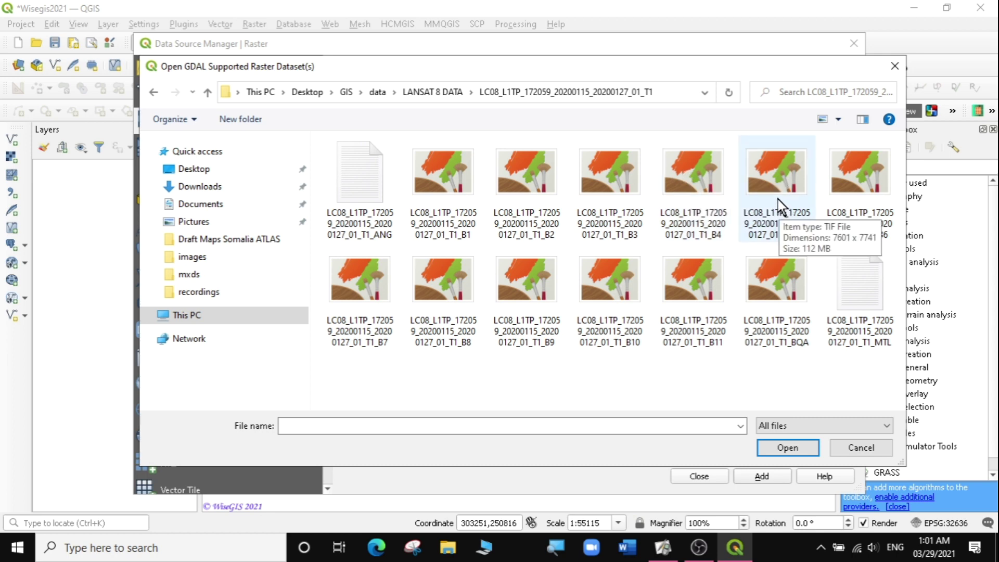
Select the band 4 and band 5 files and add them to the map as raster layers
key("ctrl+a")
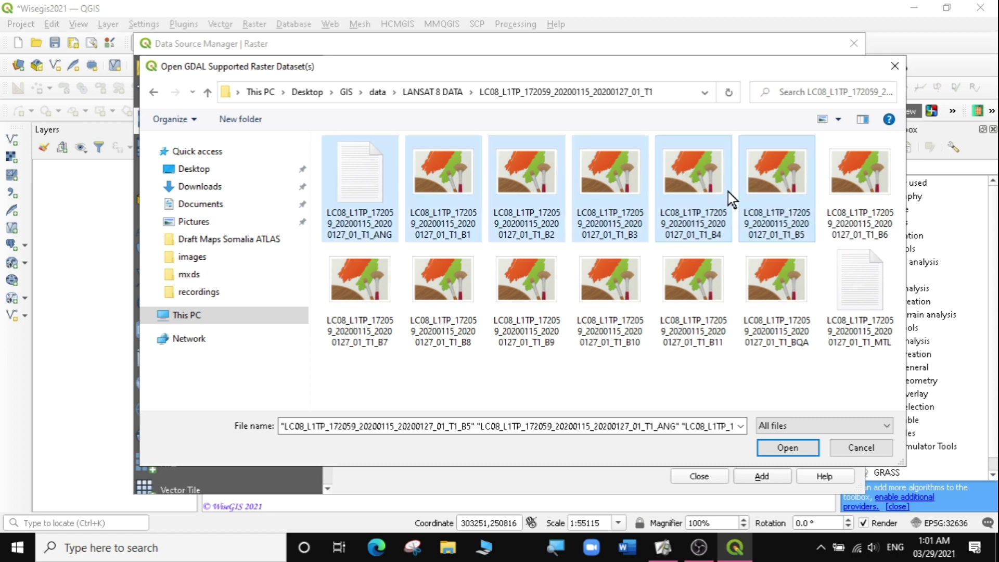
left_click(714, 203)
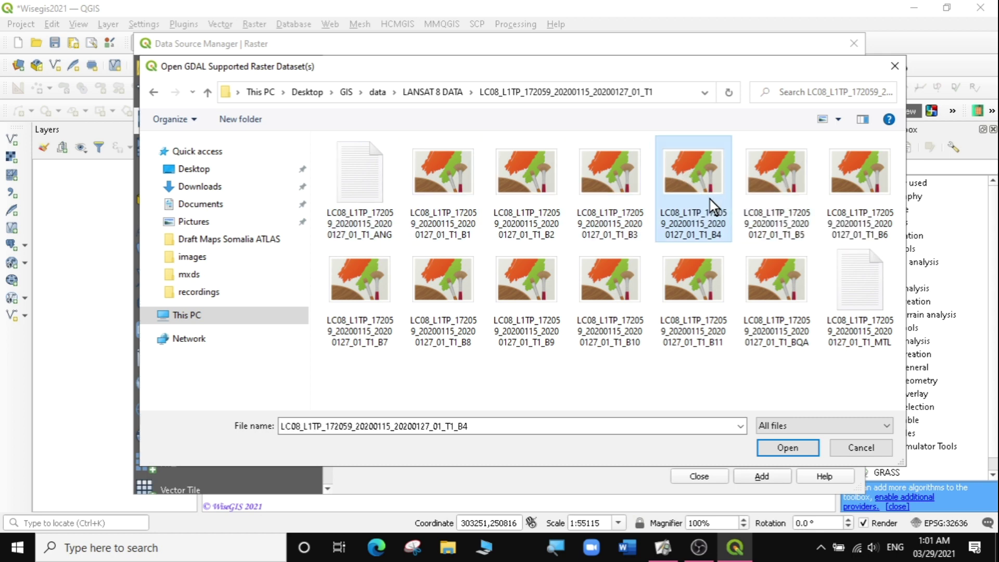
left_click(772, 197, "ctrl")
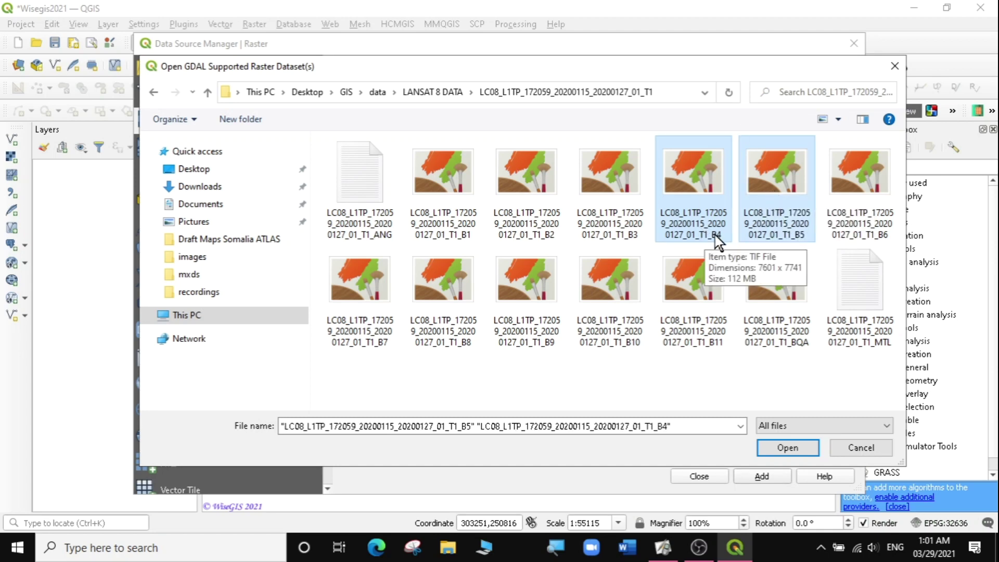
left_click(781, 449)
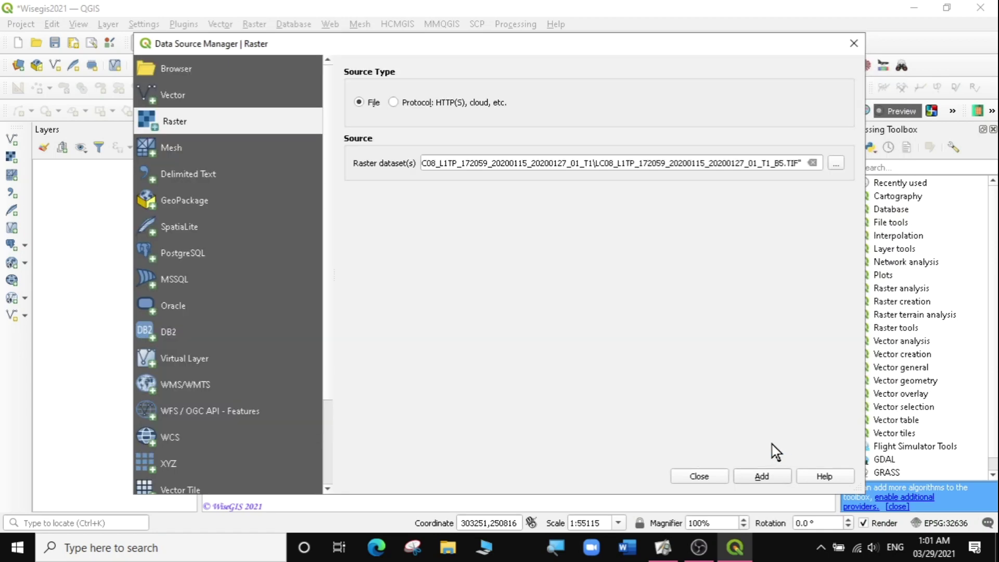
left_click(761, 476)
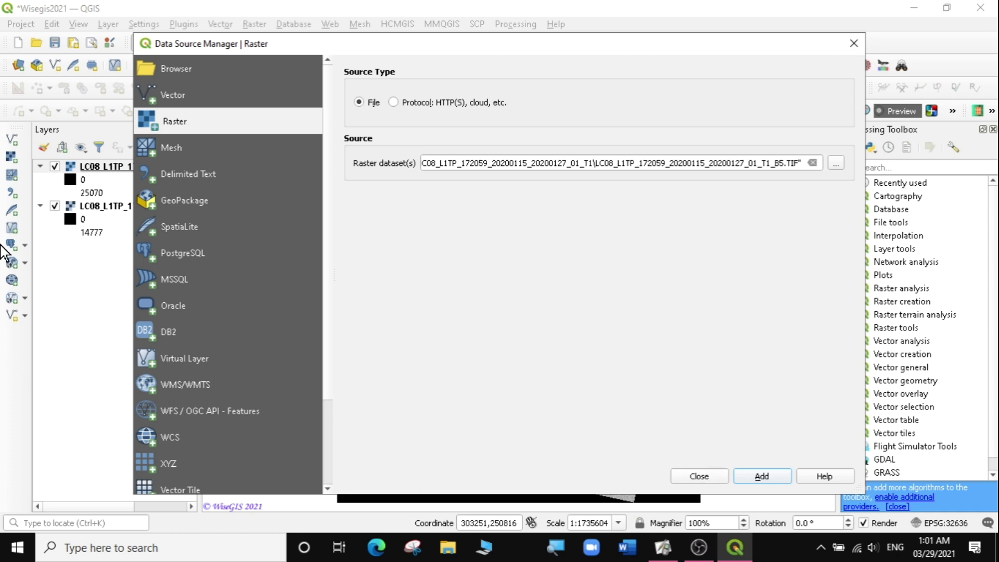
left_click(697, 476)
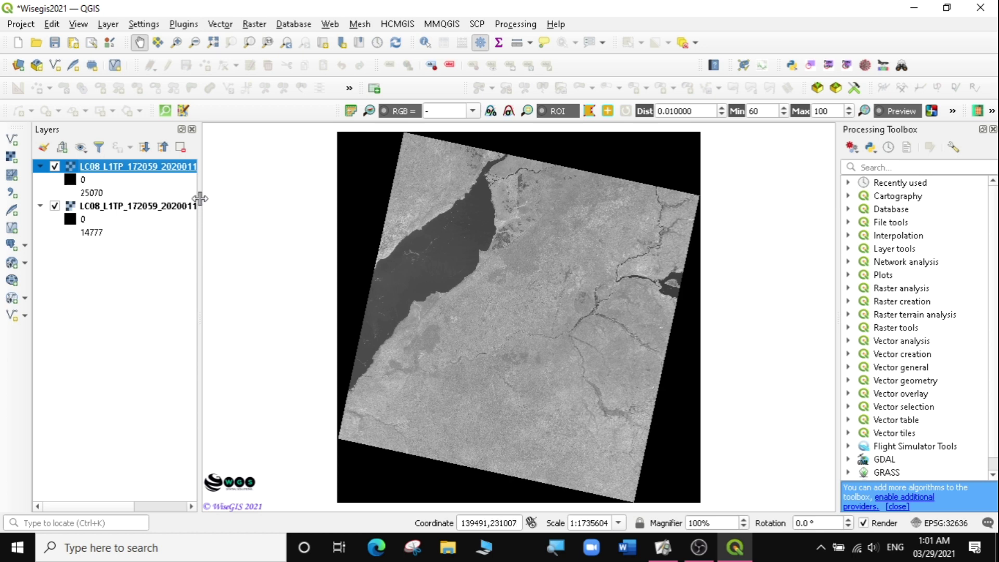
Widen the Layers panel and rename the band 5 layer to B5
left_click_drag(199, 196, 341, 205)
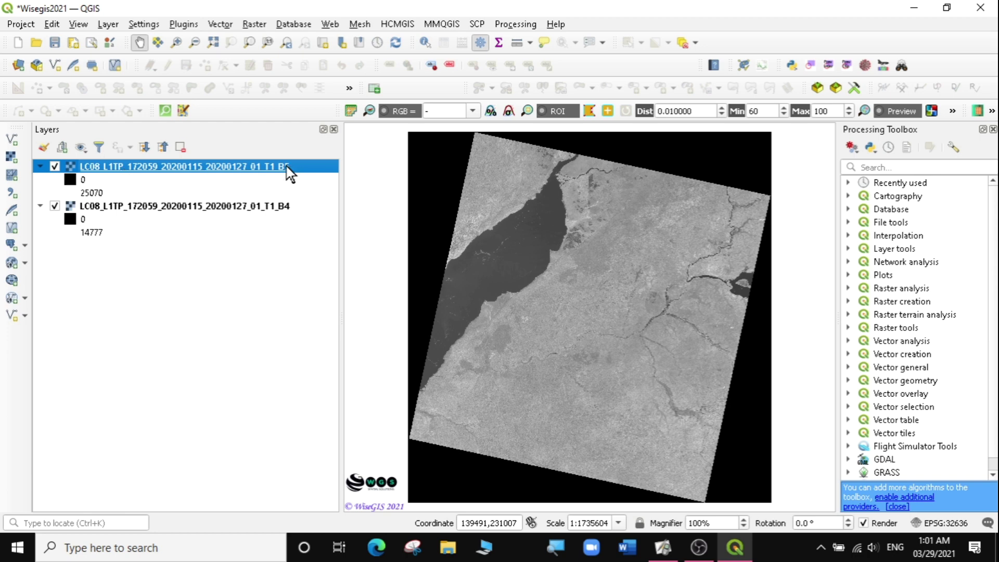
left_click(200, 261)
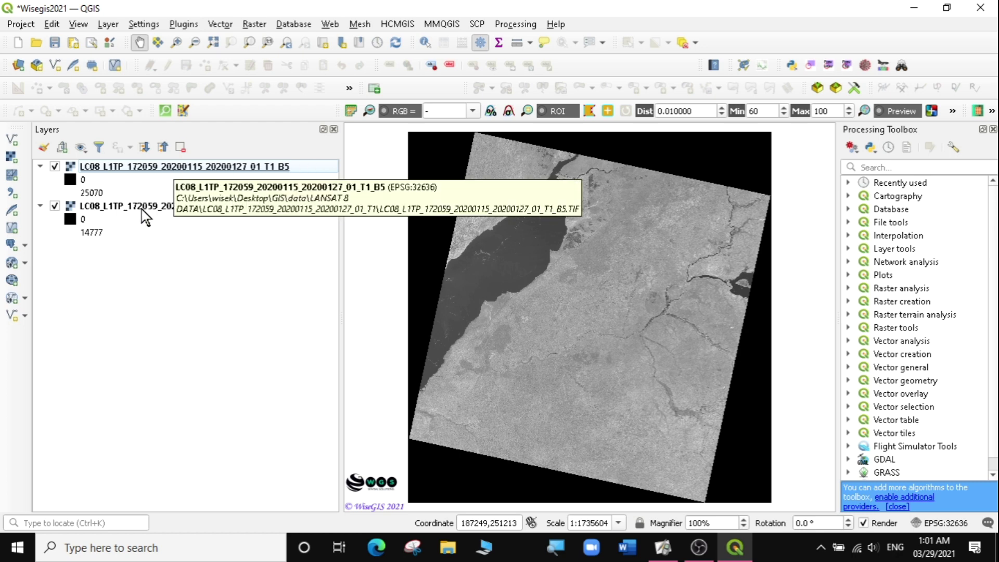
right_click(179, 166)
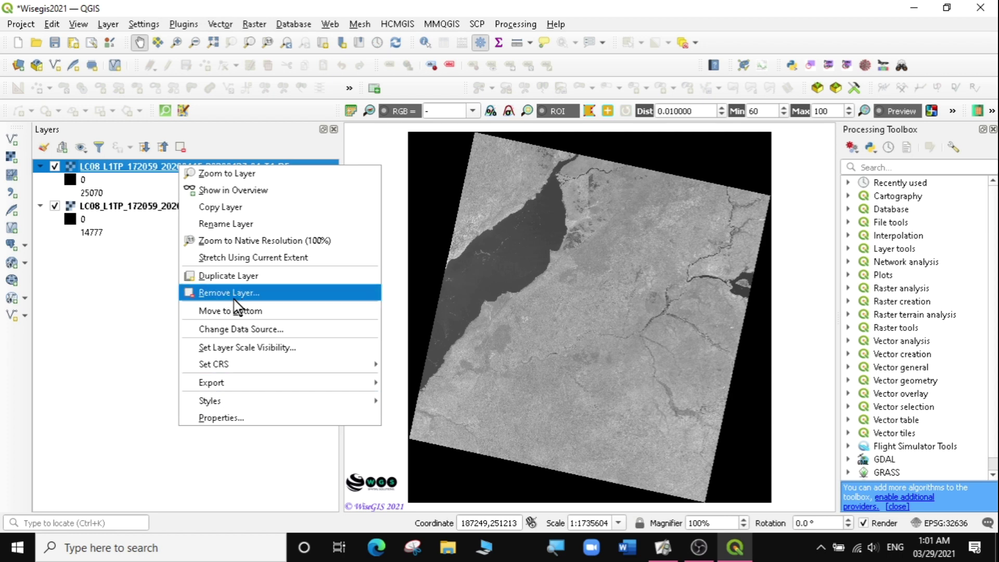
left_click(231, 225)
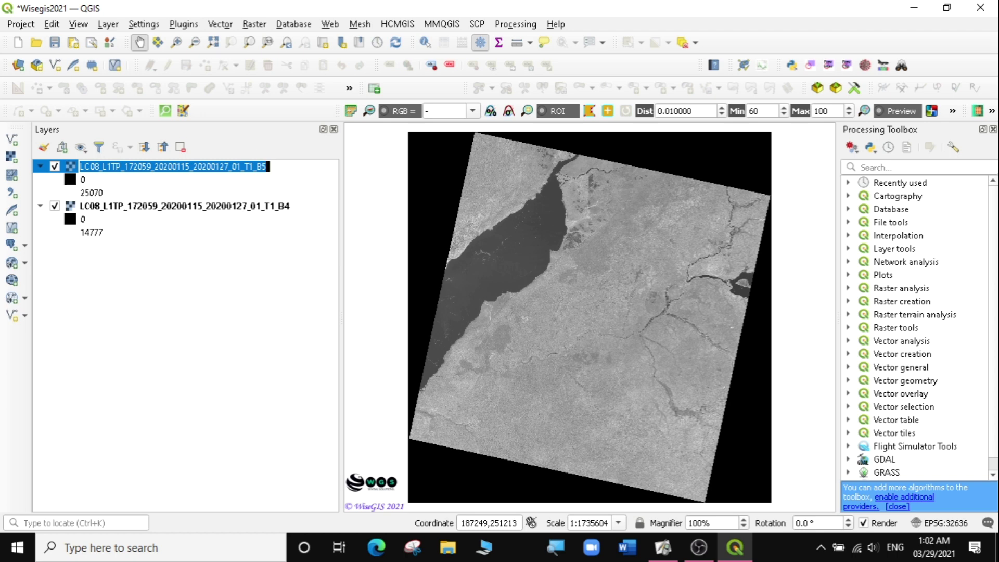
left_click(258, 167)
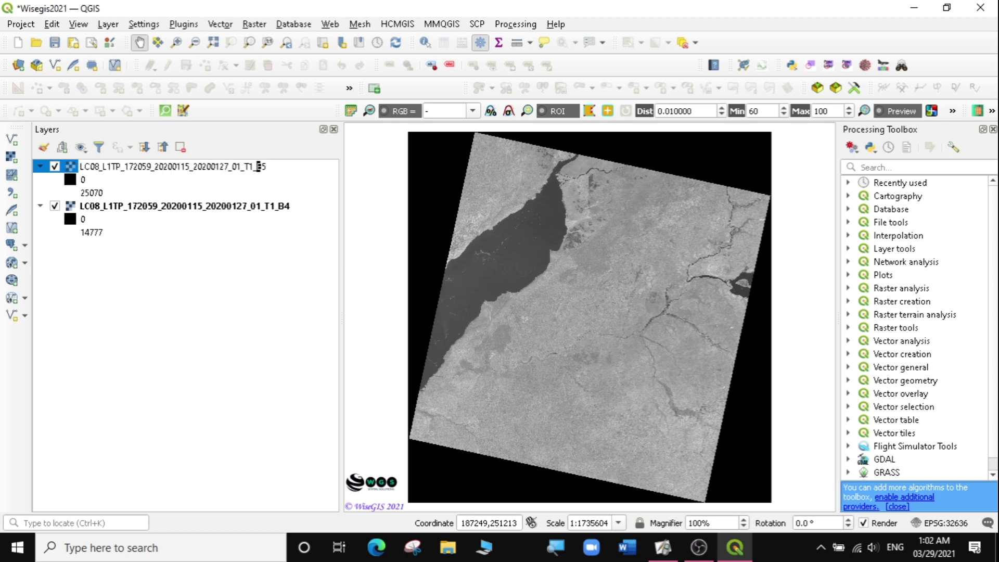
key("BackSpace")
key("BackSpace")
key("BackSpace")
key("BackSpace")
key("BackSpace")
key("BackSpace")
key("BackSpace")
key("BackSpace")
key("BackSpace")
key("BackSpace")
key("BackSpace")
key("BackSpace")
key("BackSpace")
key("BackSpace")
key("BackSpace")
key("BackSpace")
key("BackSpace")
key("BackSpace")
key("BackSpace")
key("BackSpace")
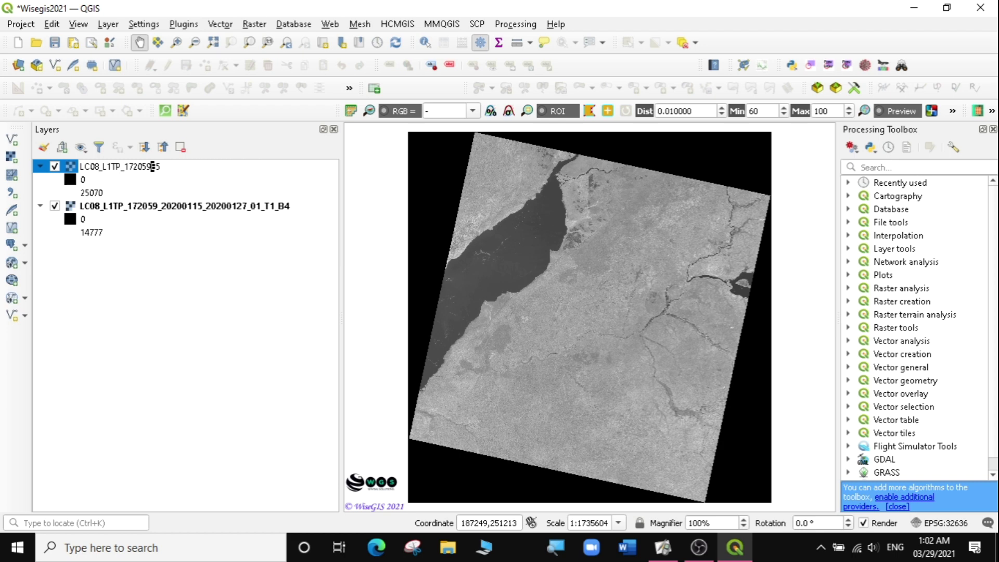
key("BackSpace")
key("BackSpace")
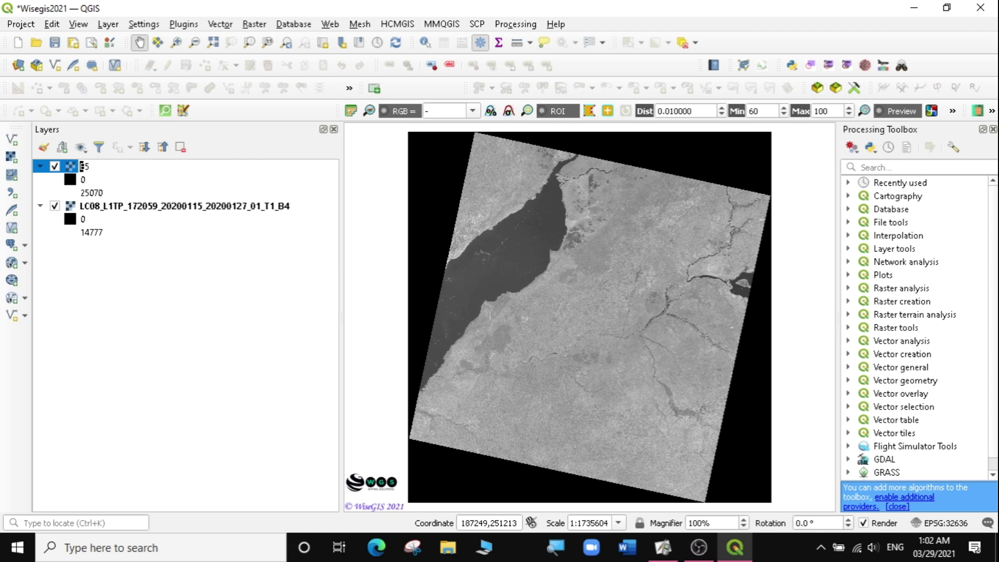
key("Return")
left_click(198, 234)
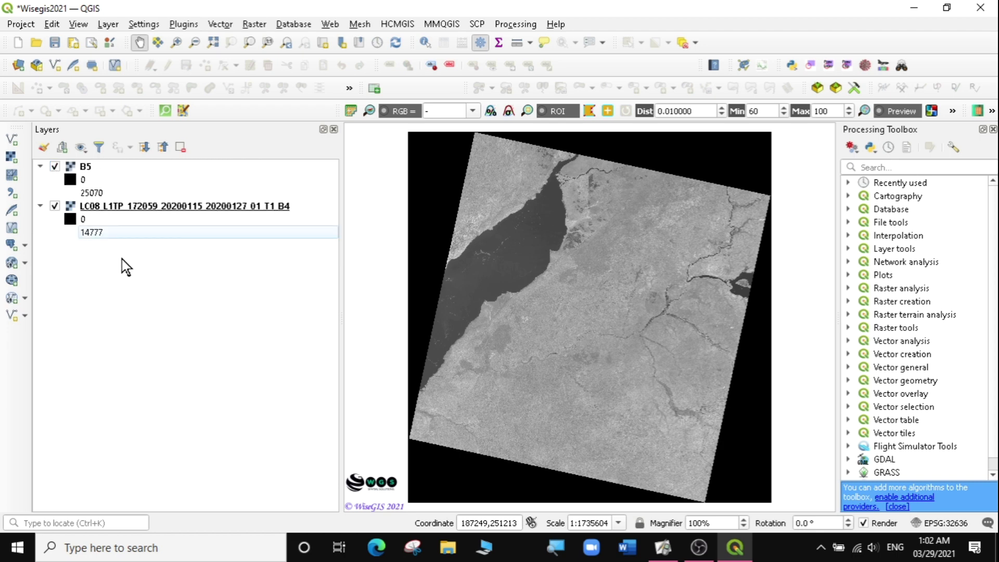
Rename the long band 4 layer to B4, then narrow the Layers panel to enlarge the map
right_click(281, 210)
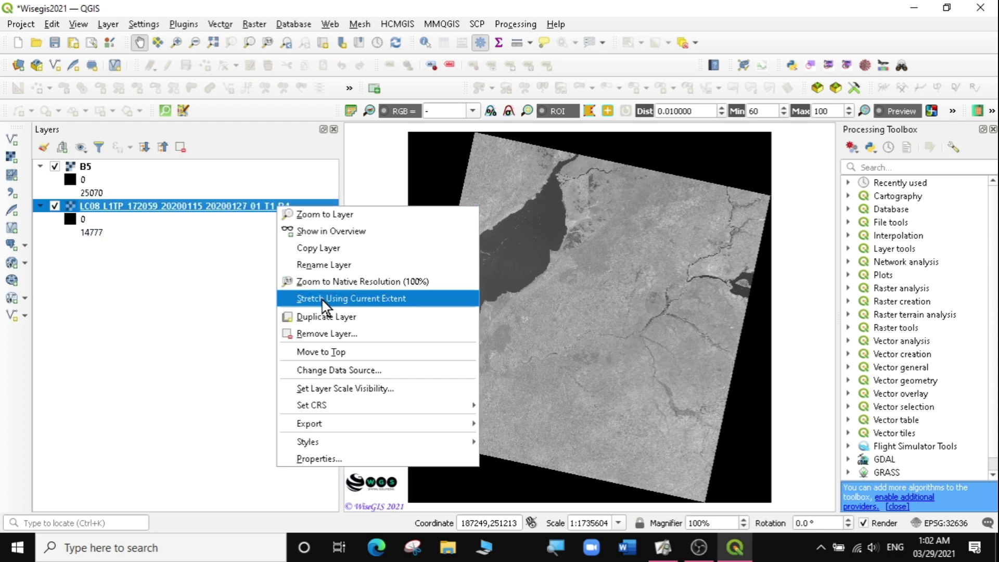
left_click(333, 267)
left_click(258, 206)
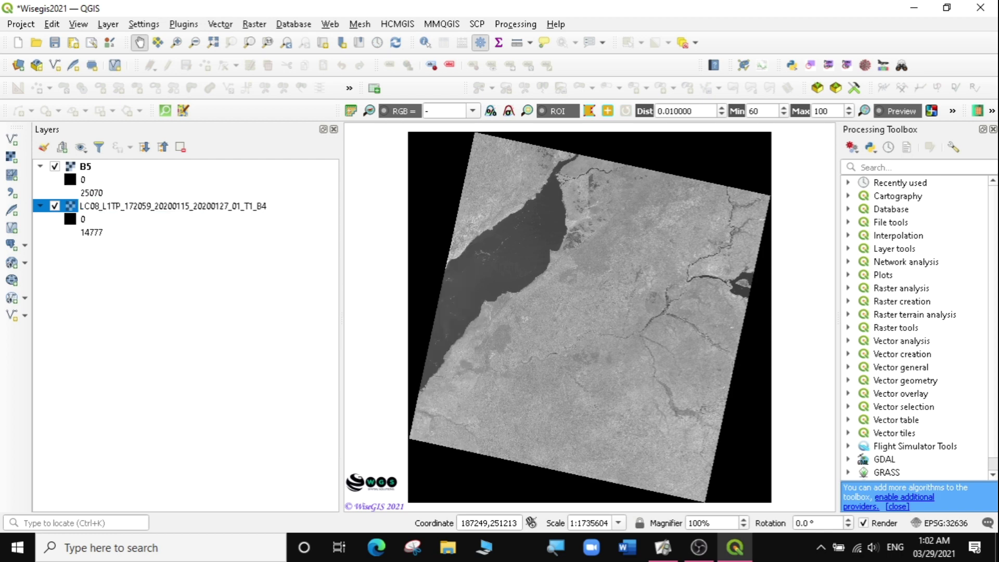
key("BackSpace")
key("BackSpace")
key("BackSpace")
key("BackSpace")
key("BackSpace")
key("BackSpace")
key("BackSpace")
key("BackSpace")
key("BackSpace")
key("BackSpace")
key("BackSpace")
key("BackSpace")
key("BackSpace")
key("BackSpace")
key("BackSpace")
key("BackSpace")
key("BackSpace")
key("BackSpace")
key("BackSpace")
key("BackSpace")
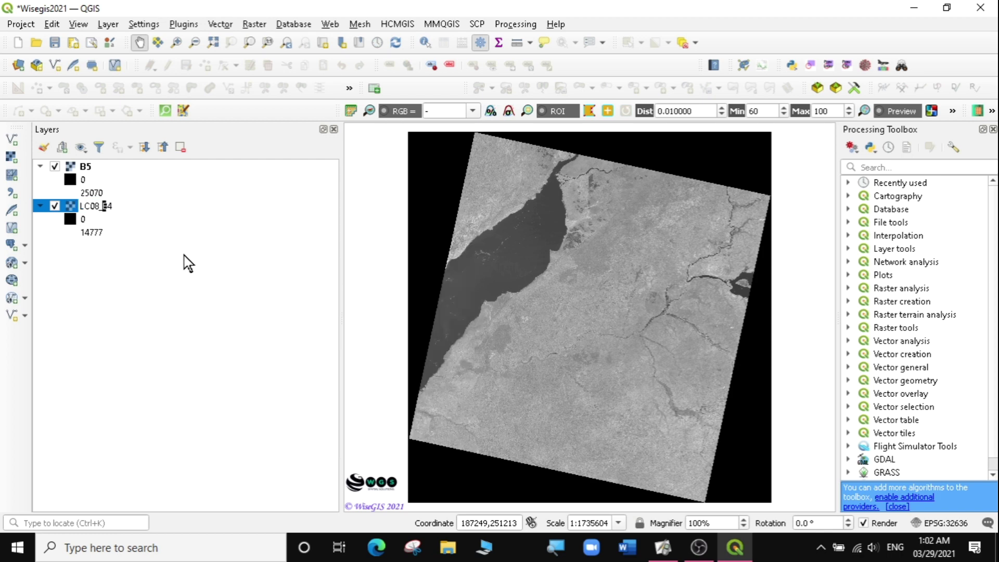
left_click(165, 277)
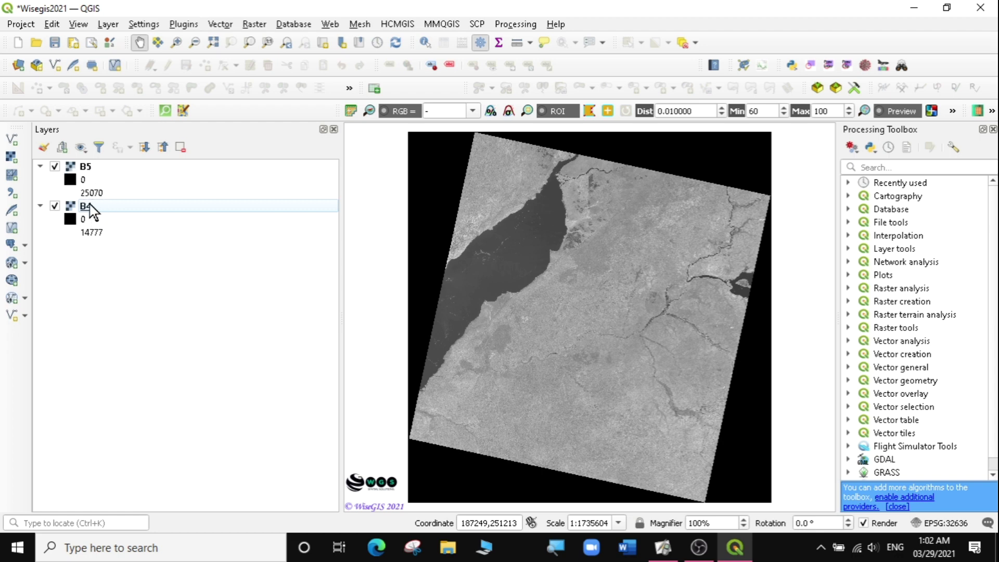
left_click_drag(341, 217, 172, 230)
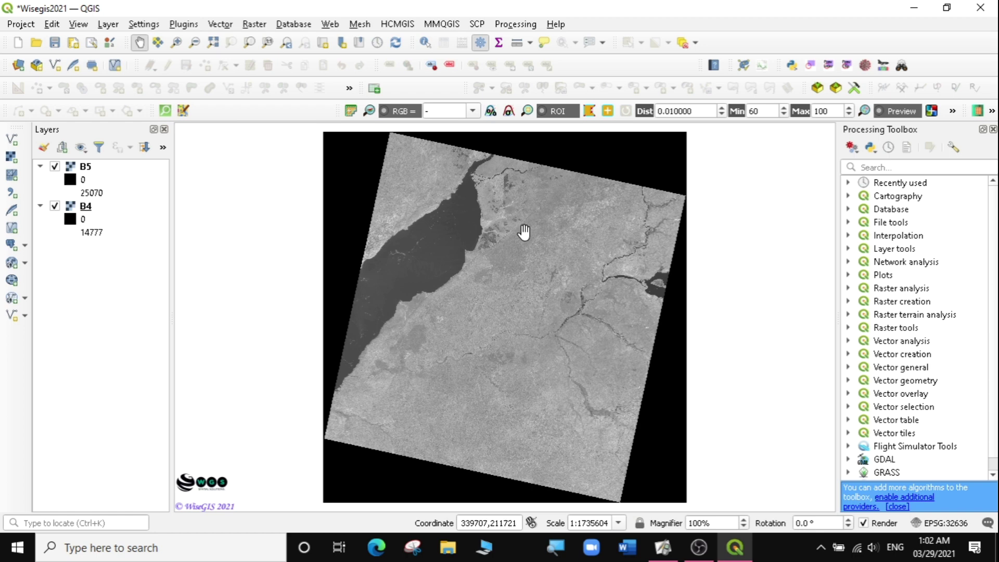
Toggle the B5 and B4 layers off and on to compare them, then launch the Raster Calculator
left_click(54, 167)
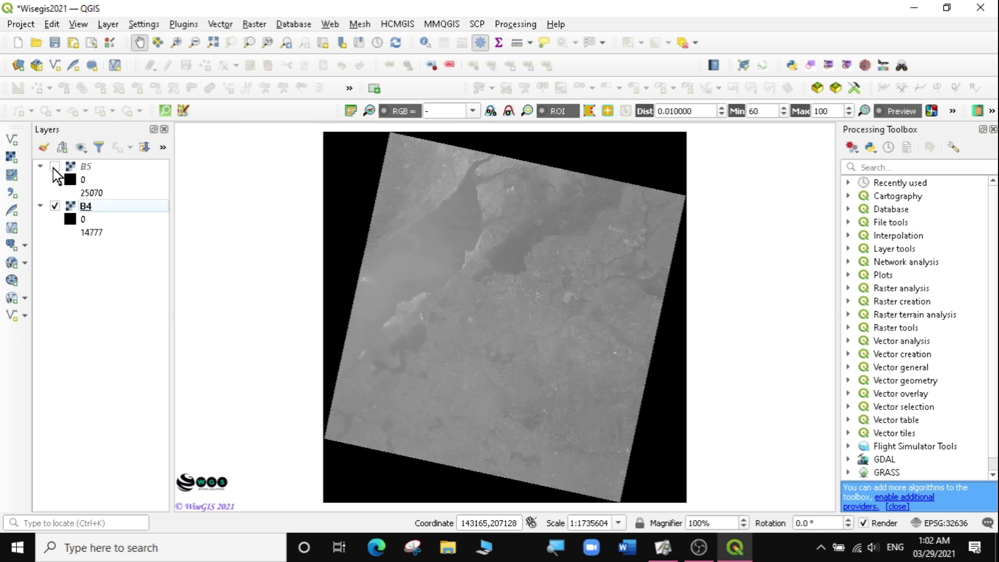
left_click(53, 205)
left_click(54, 206)
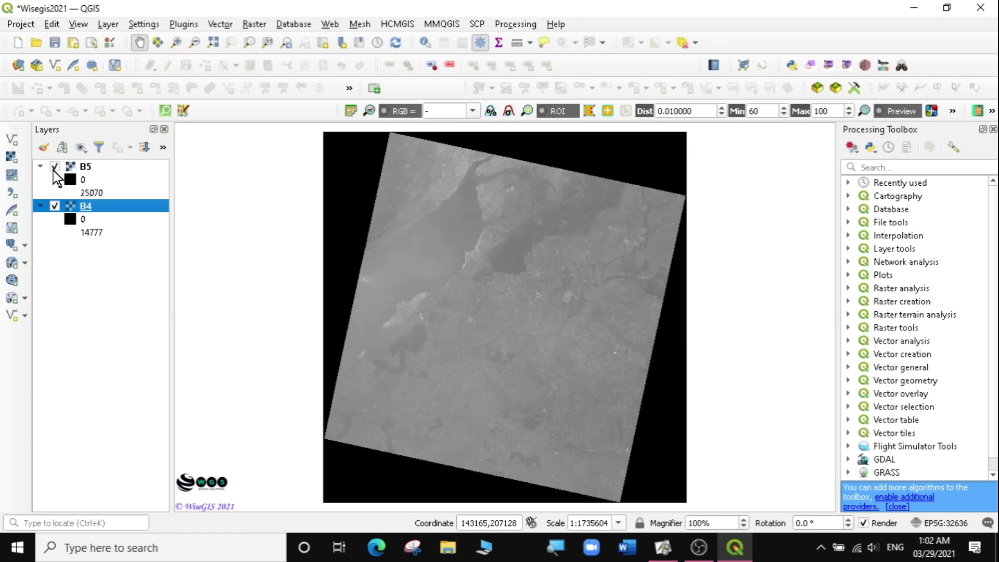
left_click(54, 166)
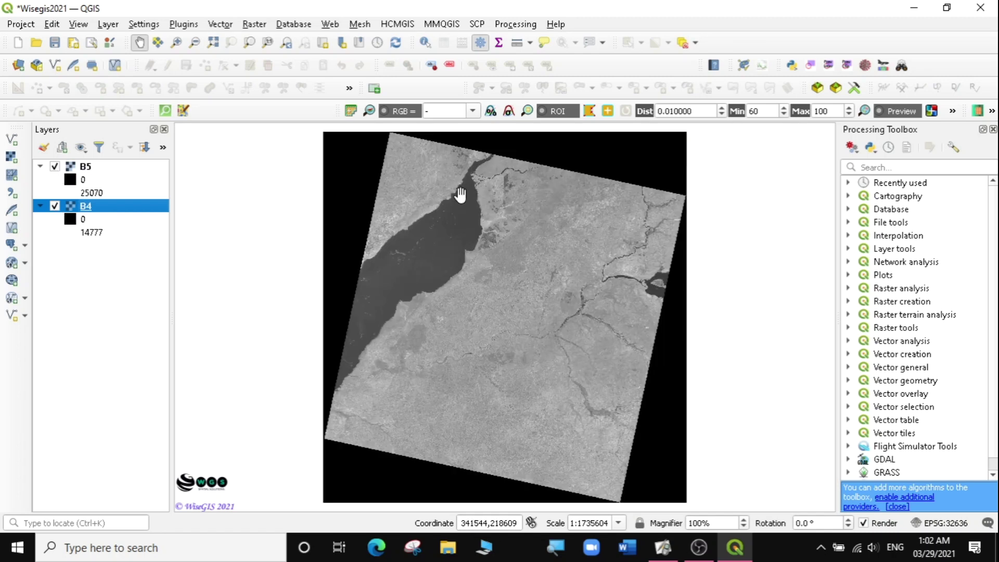
left_click(254, 25)
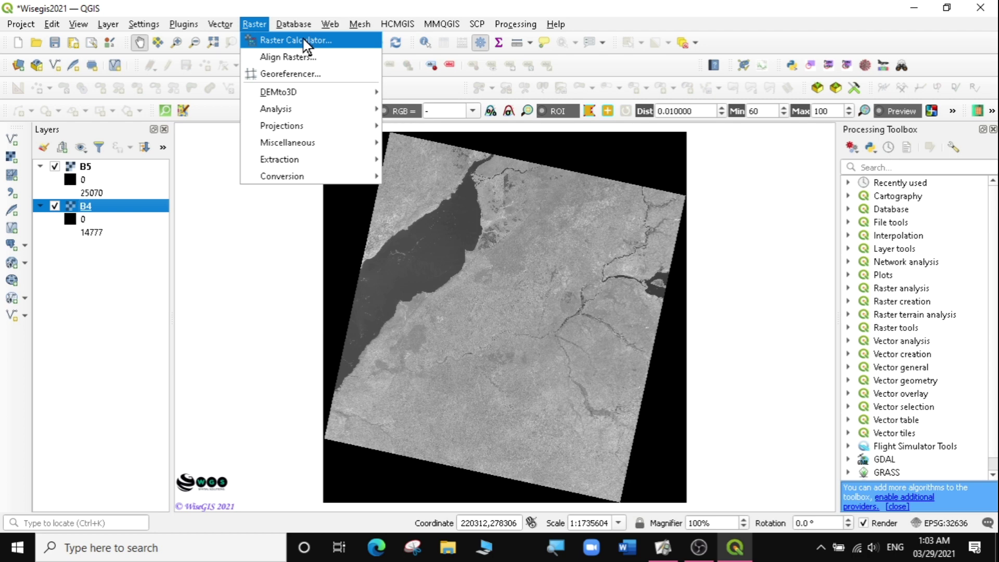
left_click(268, 40)
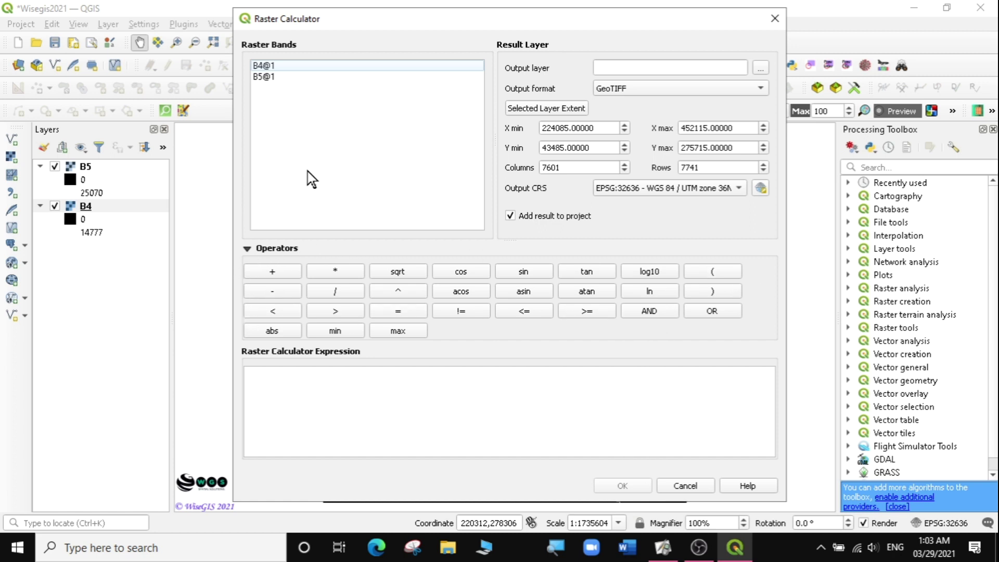
Place the caret in the empty expression box, then switch to ActivInspire and select the Landsat formula text
left_click(249, 374)
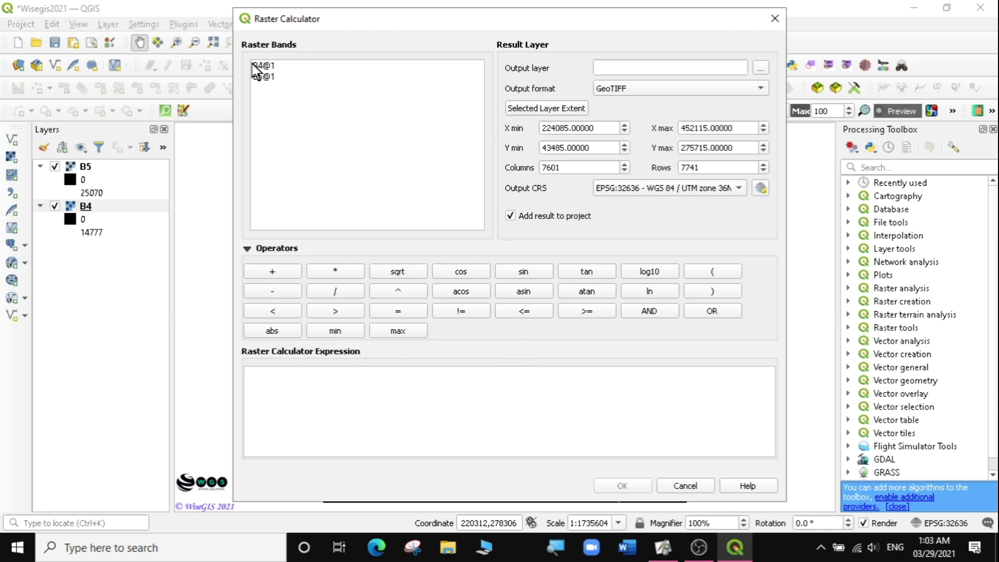
left_click(663, 547)
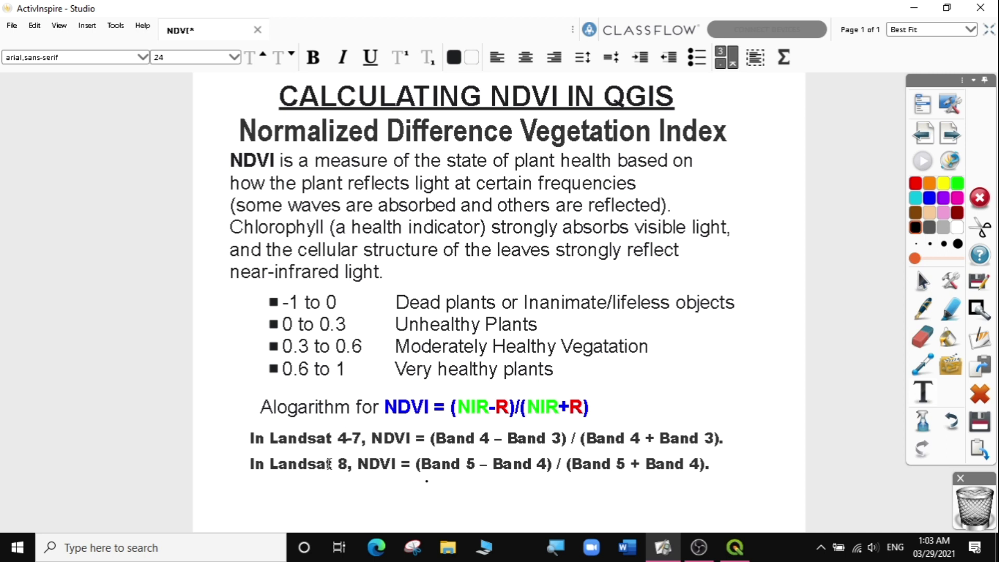
left_click(329, 463)
Highlight the formula (Band 5 – Band 4) / (Band 5 + Band 4), then return to the QGIS Raster Calculator
left_click(478, 463)
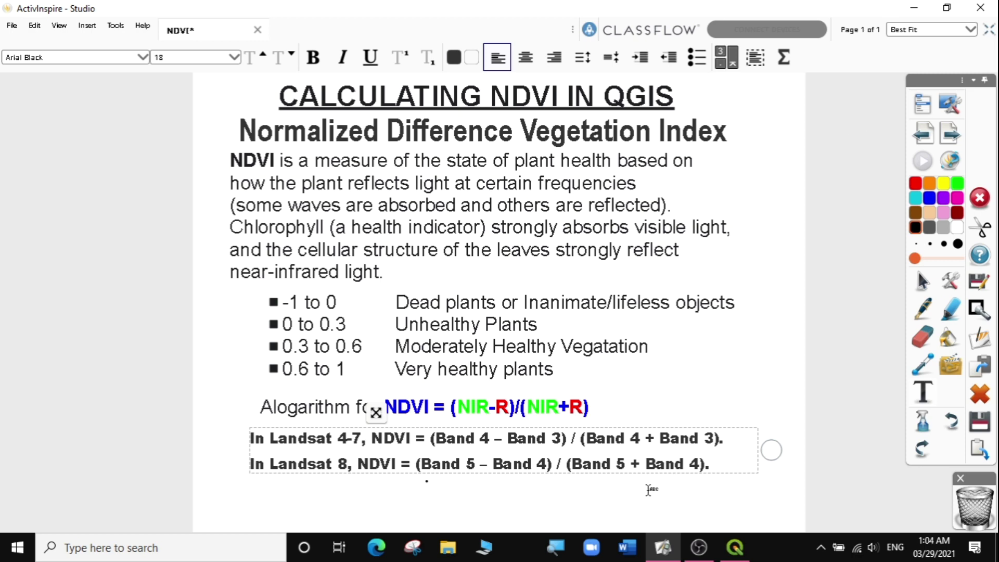
left_click(744, 550)
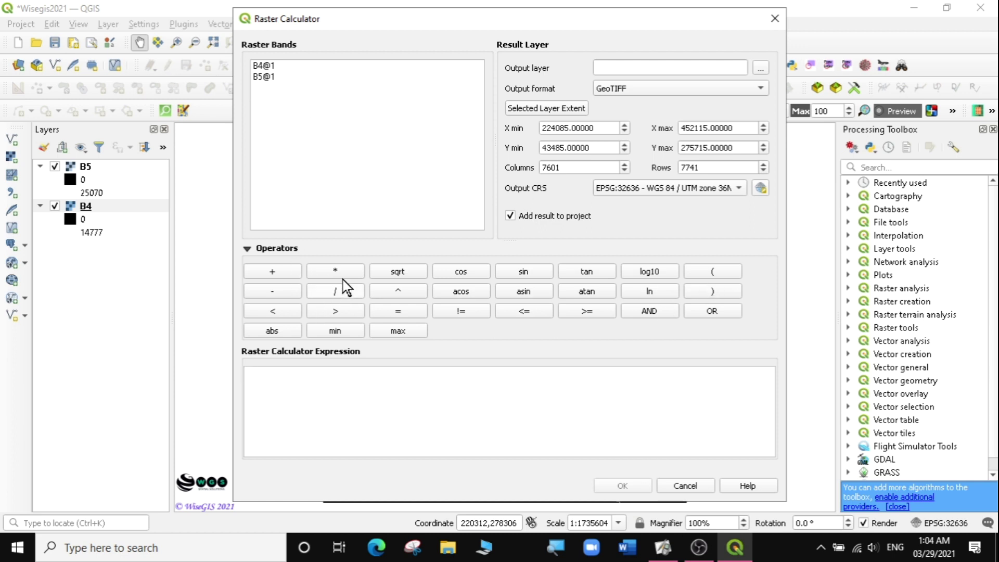
Enter the expression ( "B5@1" - "B4@1" ) / ( "B5@1" + "B4@1" ) using the operator buttons and band list
left_click(709, 272)
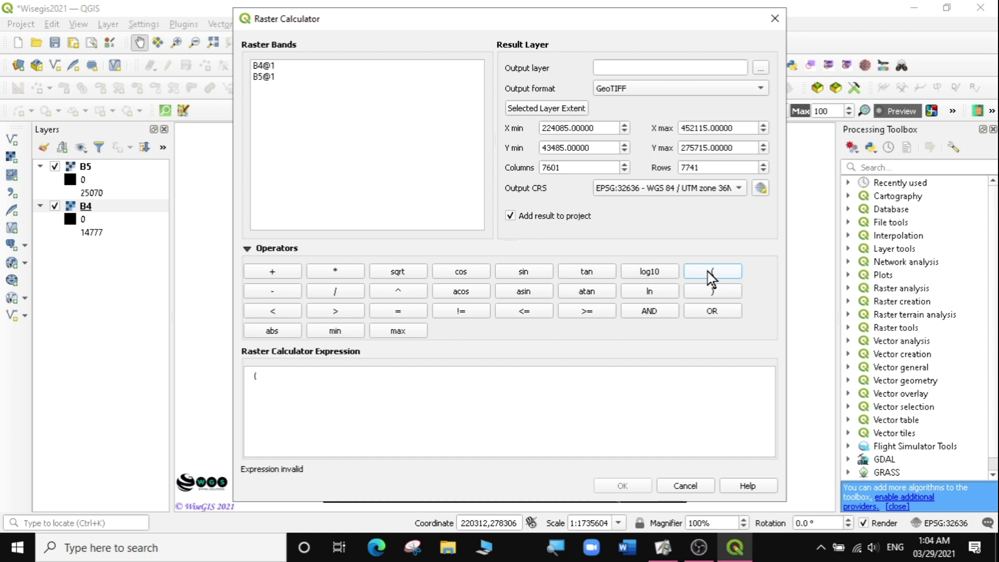
double_click(262, 76)
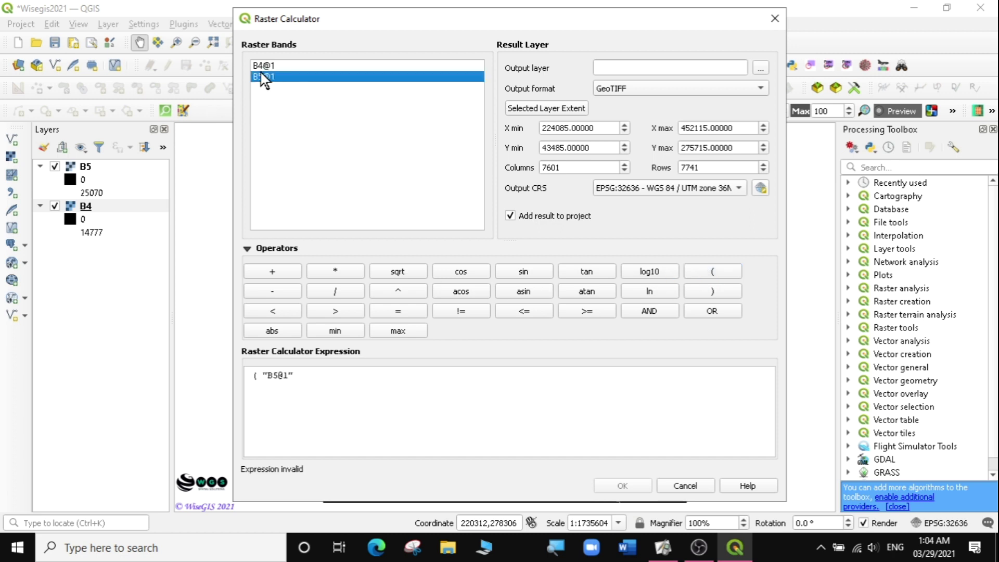
left_click(274, 291)
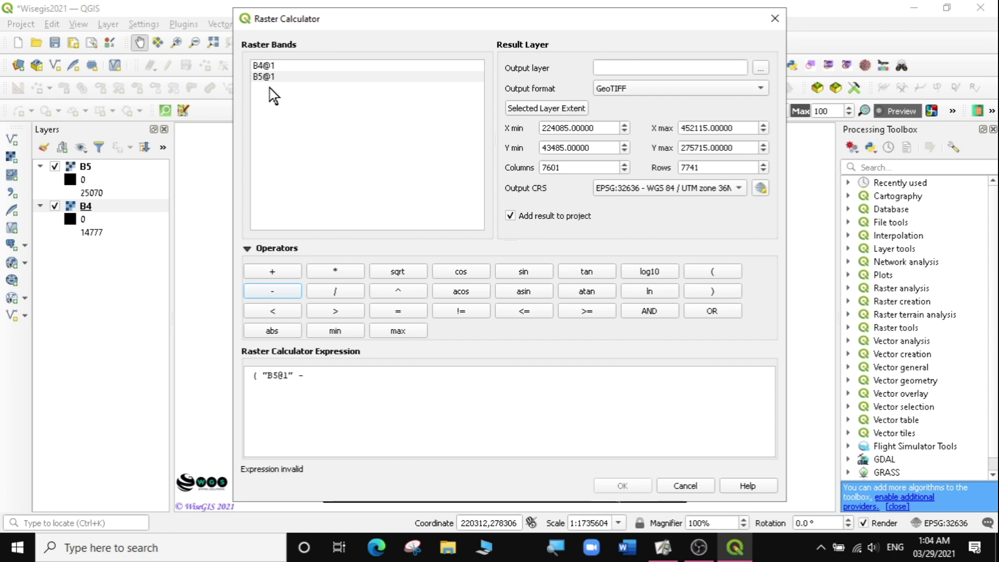
double_click(270, 66)
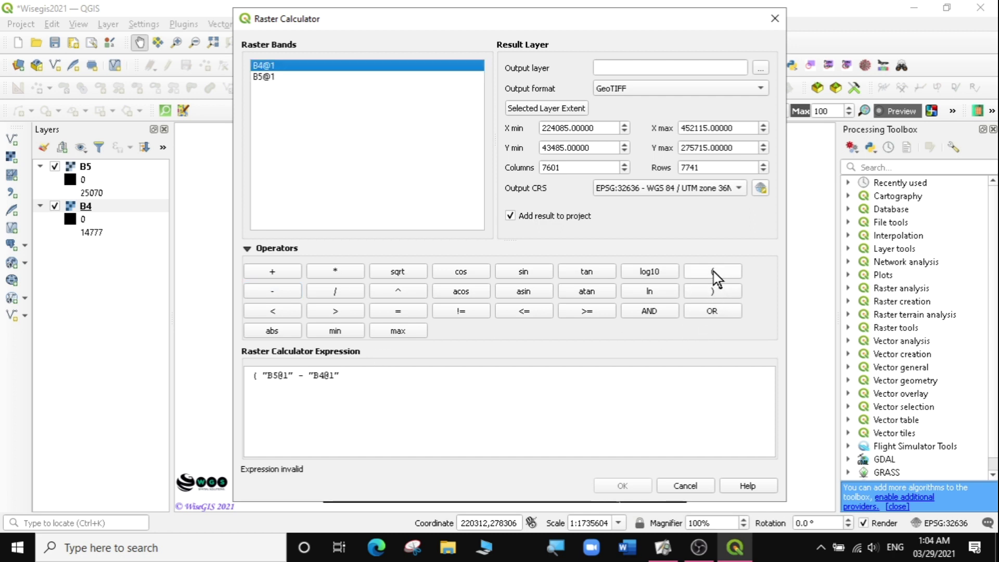
left_click(710, 291)
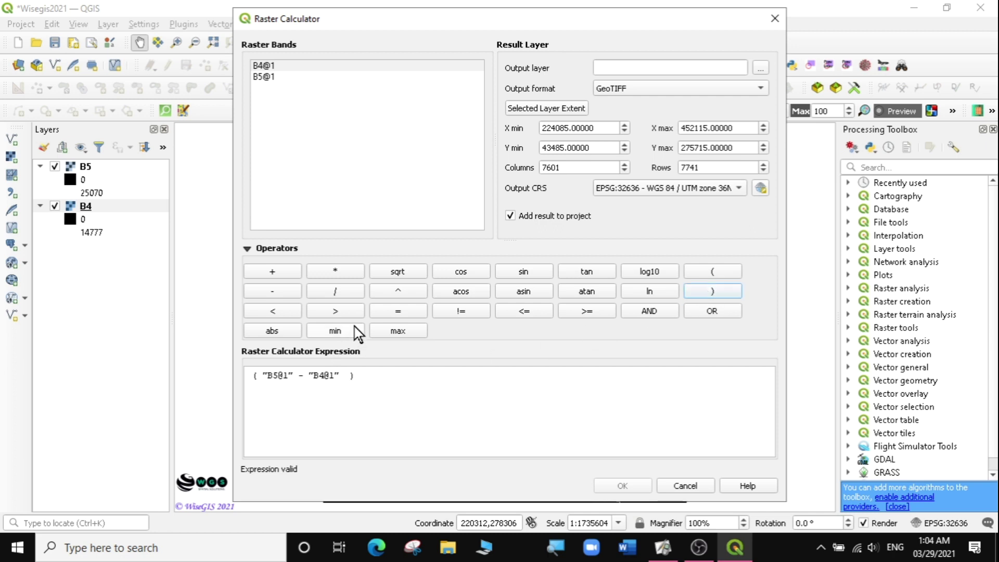
left_click(335, 293)
left_click(705, 272)
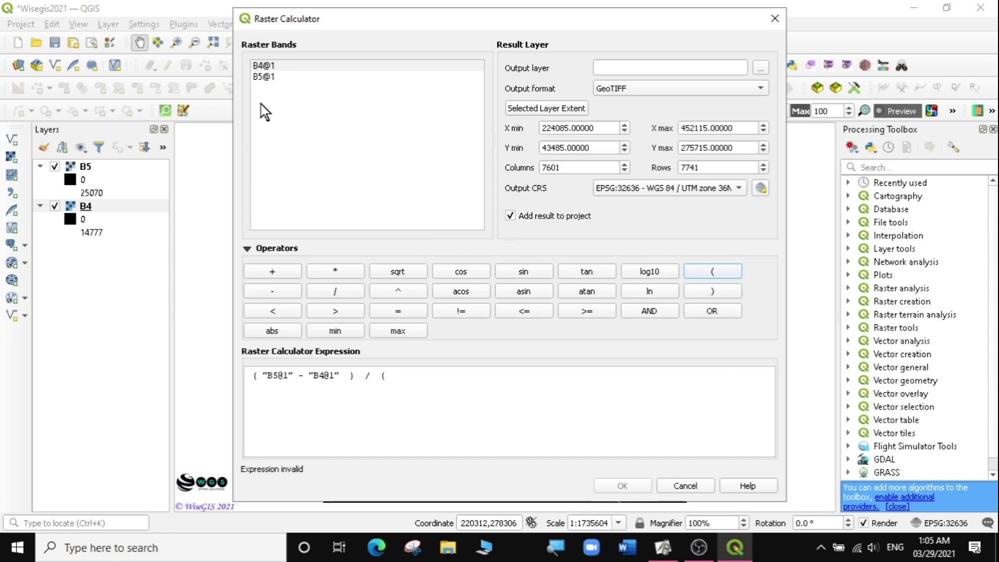
double_click(266, 76)
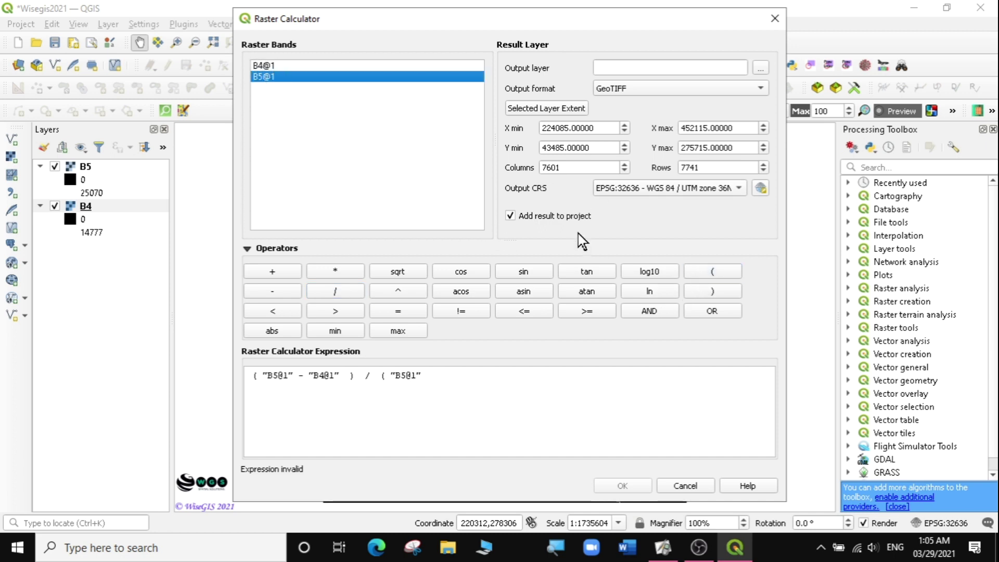
left_click(269, 270)
double_click(265, 66)
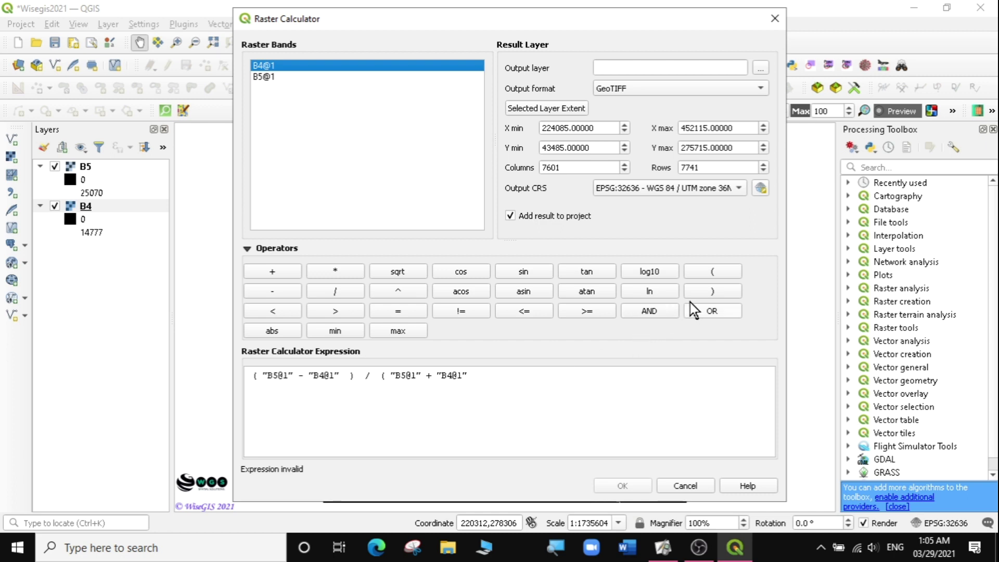
left_click(713, 291)
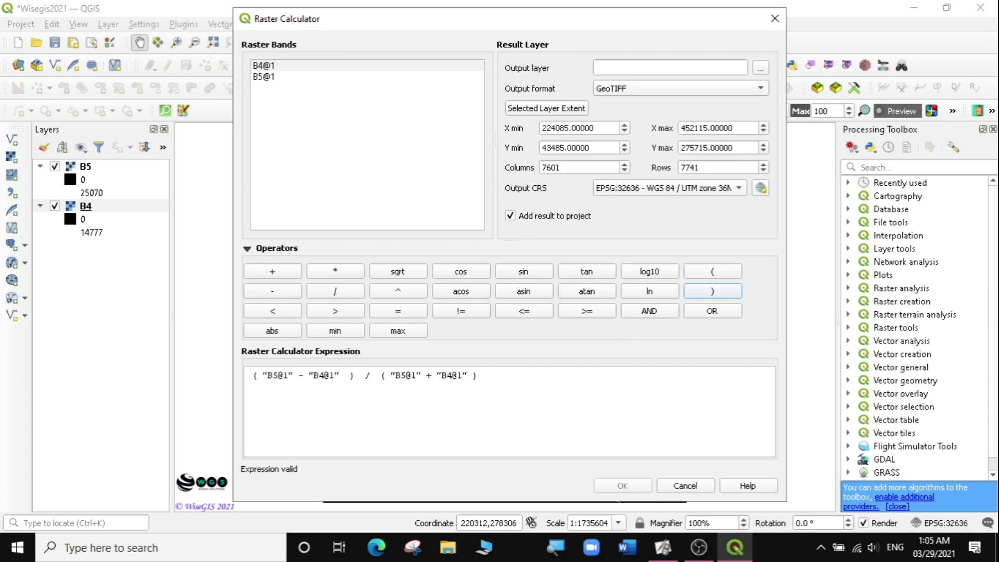
Set the calculator's output file to ndvitest in the GIS data NDVI folder
left_click(760, 68)
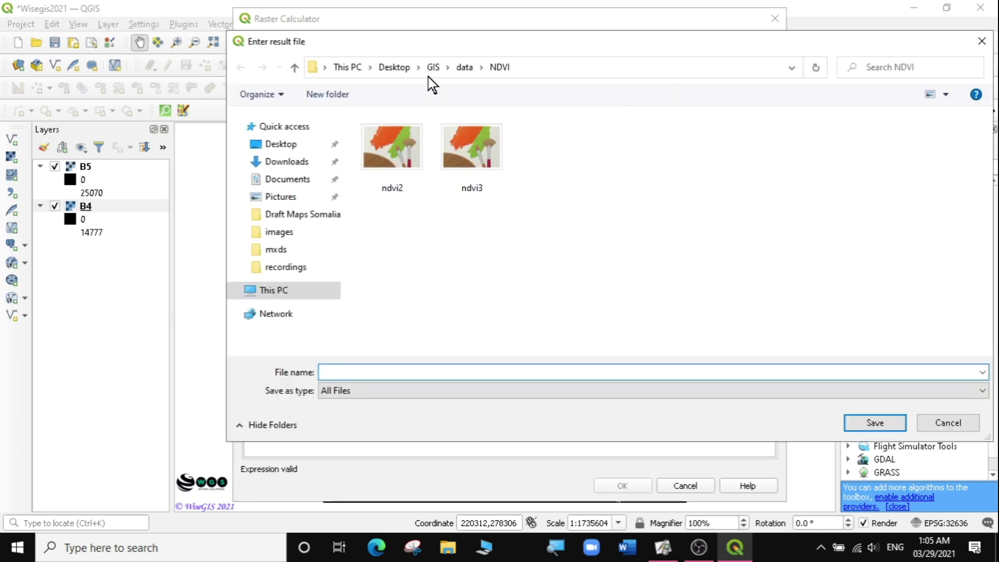
left_click(464, 68)
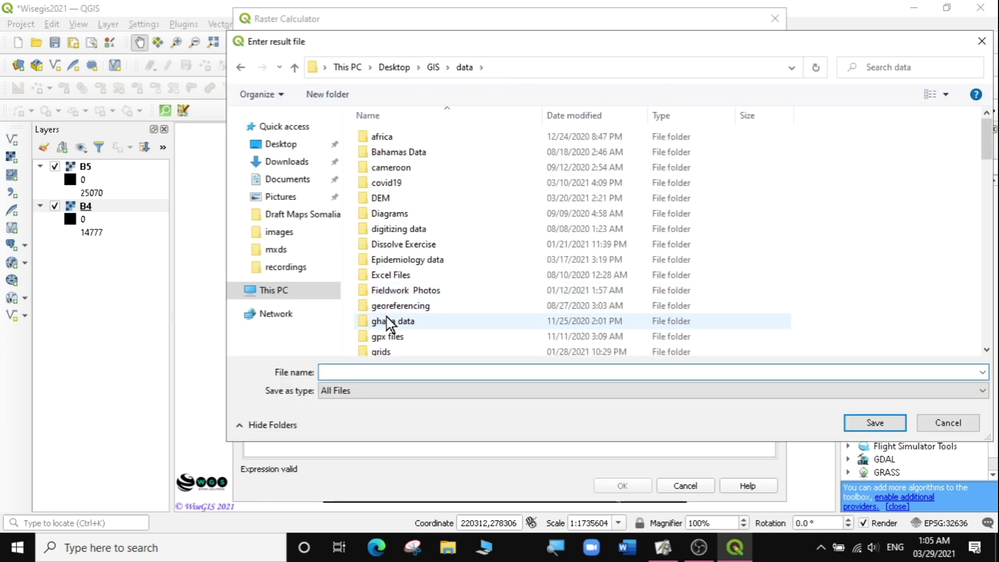
left_click(393, 312)
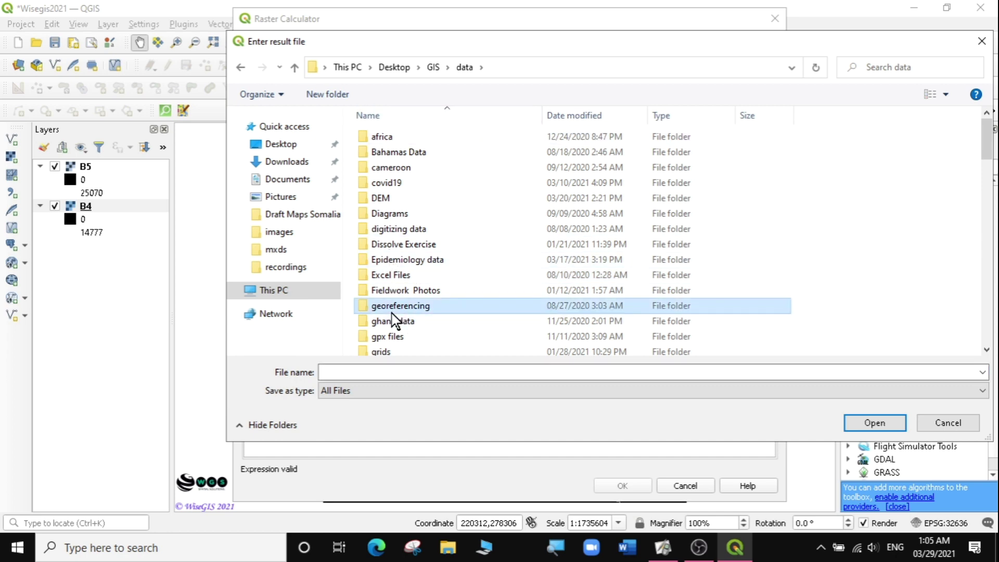
scroll(393, 318, "down", 5)
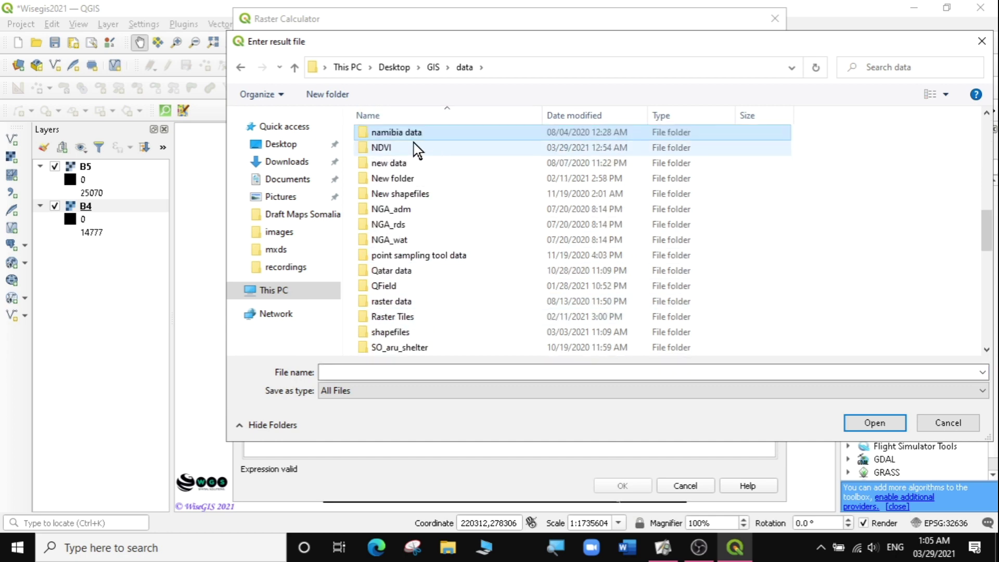
double_click(430, 149)
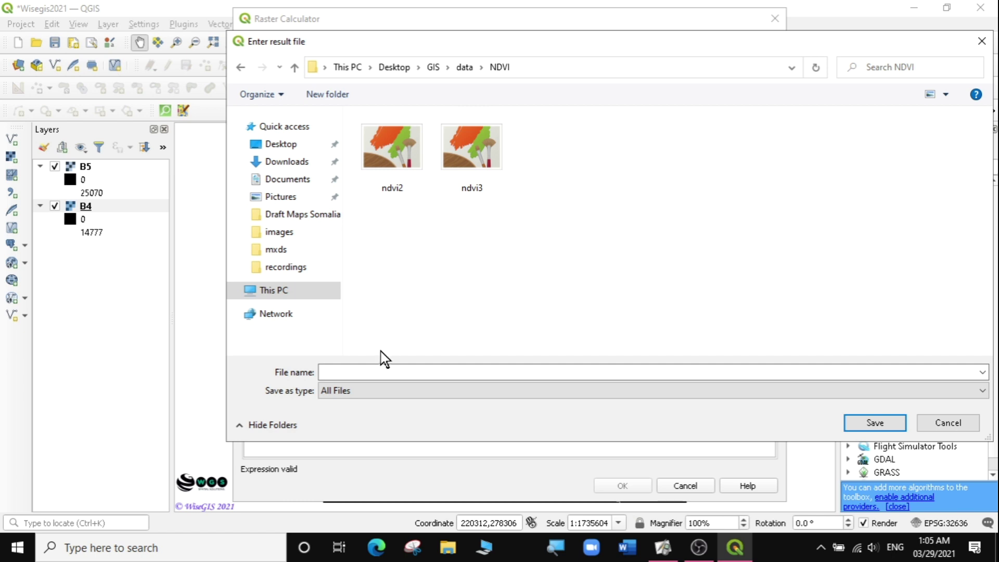
left_click(365, 371)
type("n")
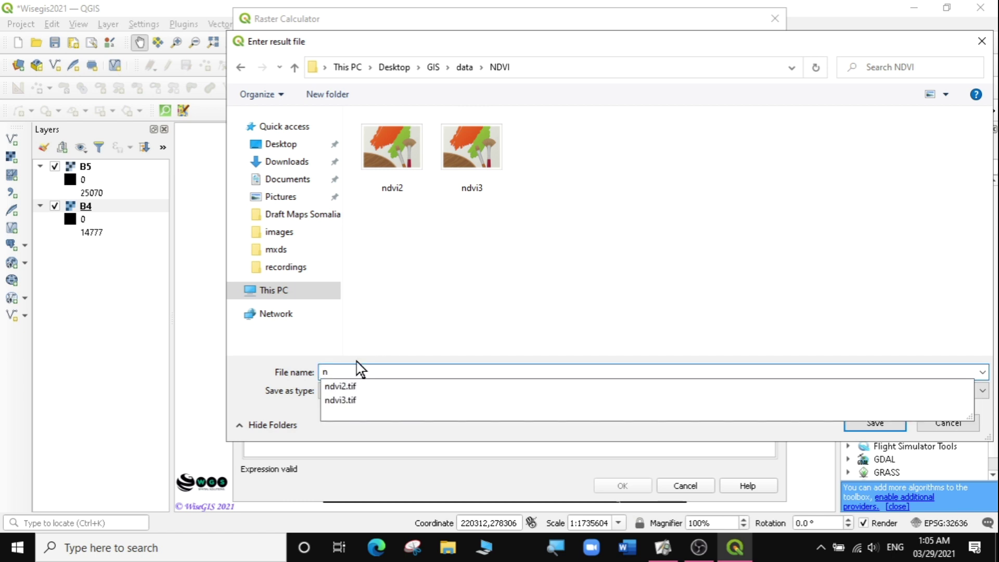
type("dvitest")
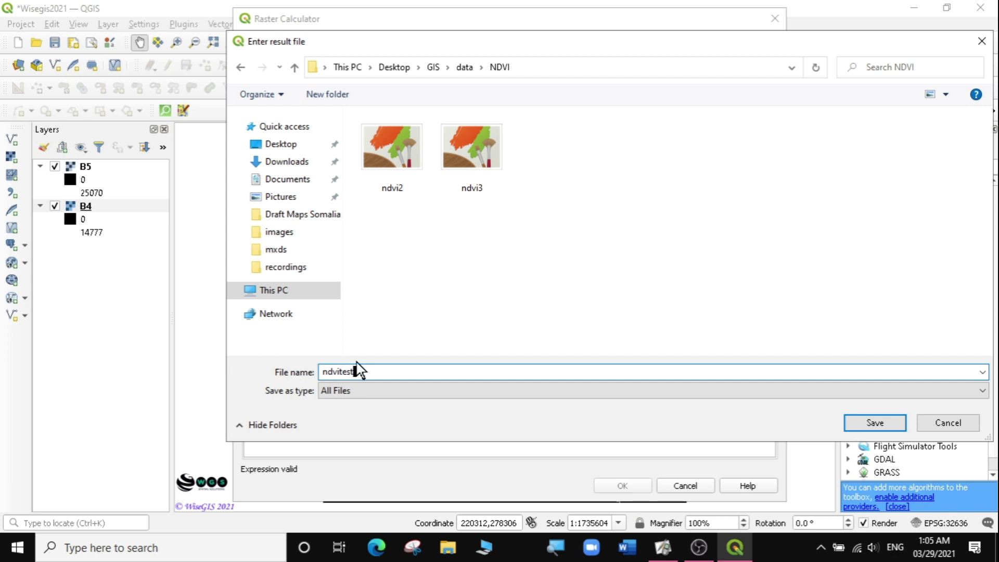
left_click(867, 425)
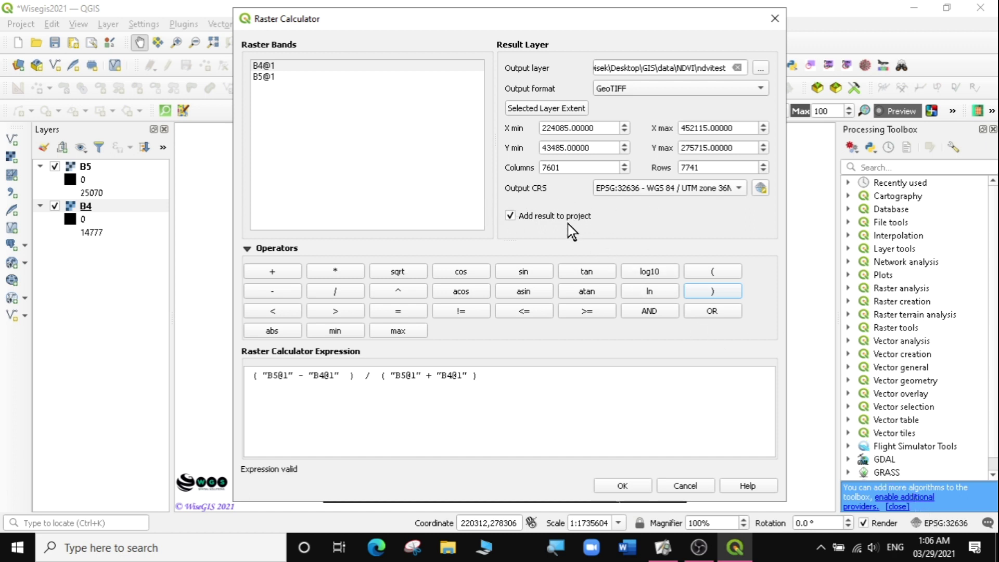
Run the calculation to create ndvitest, hide the B5 and B4 layers, and select ndvitest
left_click(622, 486)
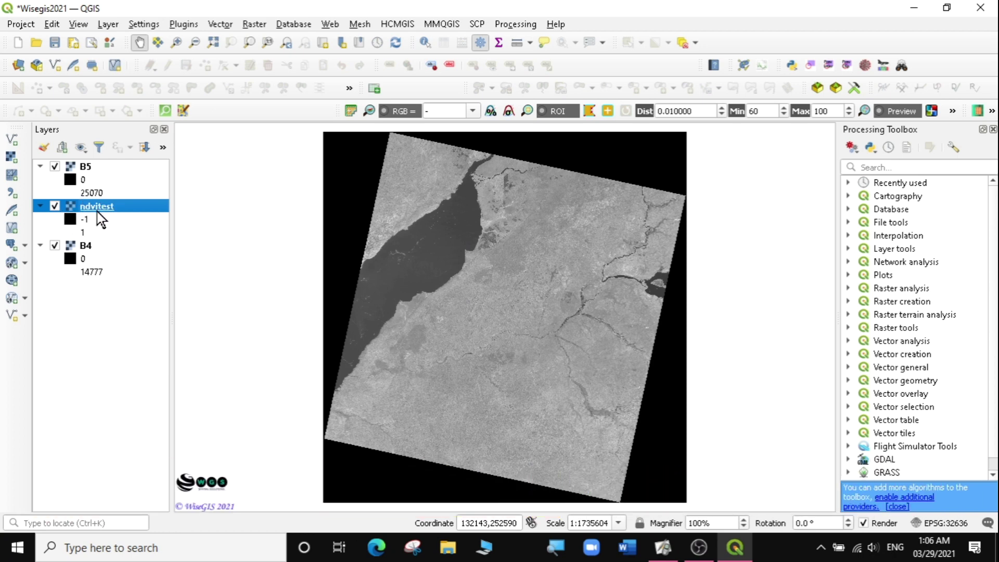
left_click(54, 166)
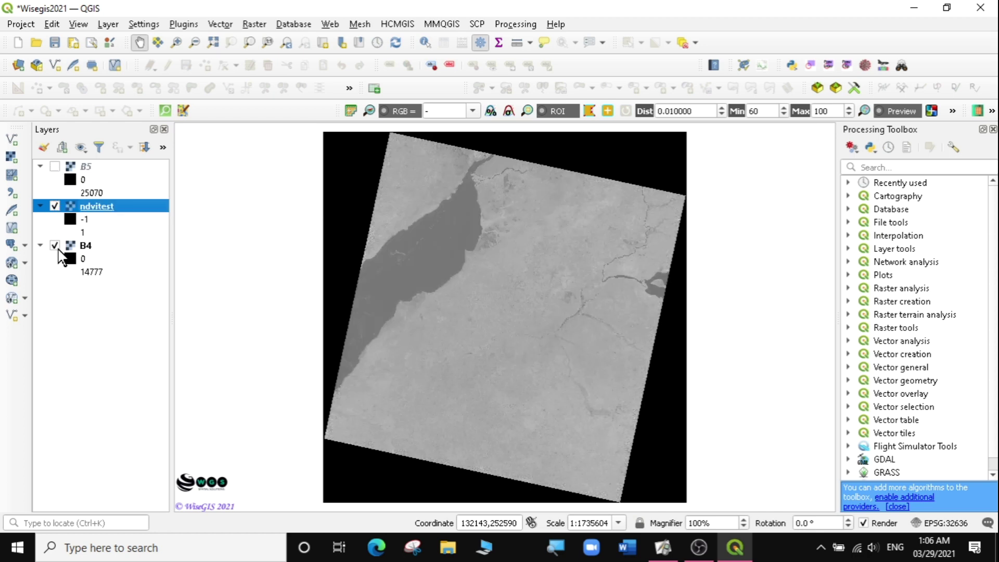
left_click(54, 245)
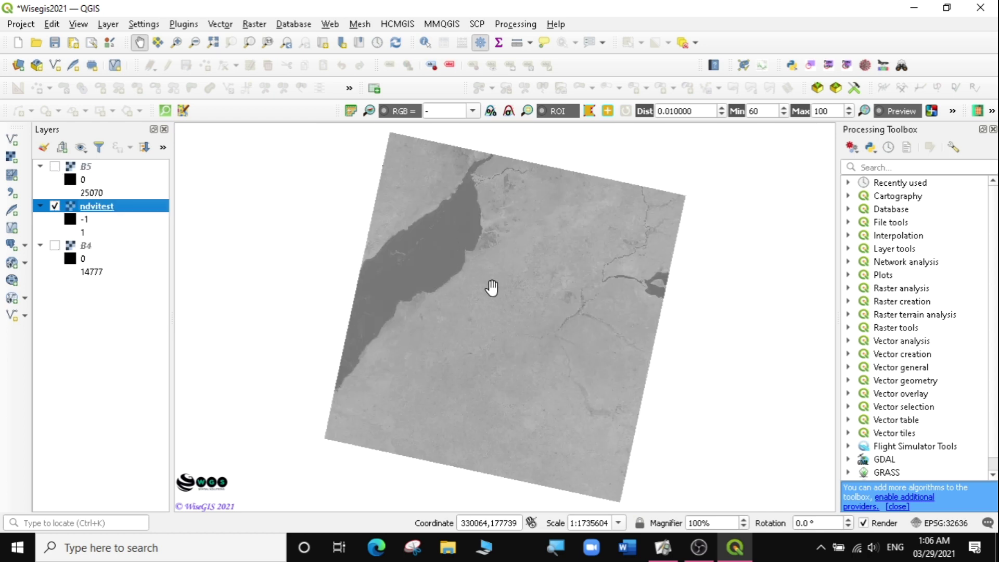
scroll(492, 287, "up", 1)
scroll(492, 288, "down", 1)
left_click_drag(465, 260, 504, 272)
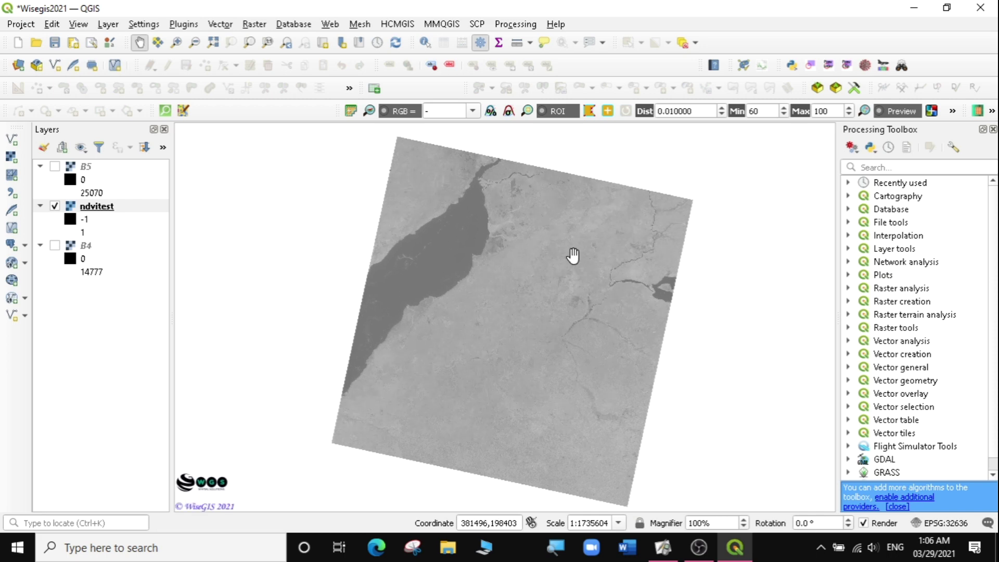
left_click_drag(499, 299, 515, 298)
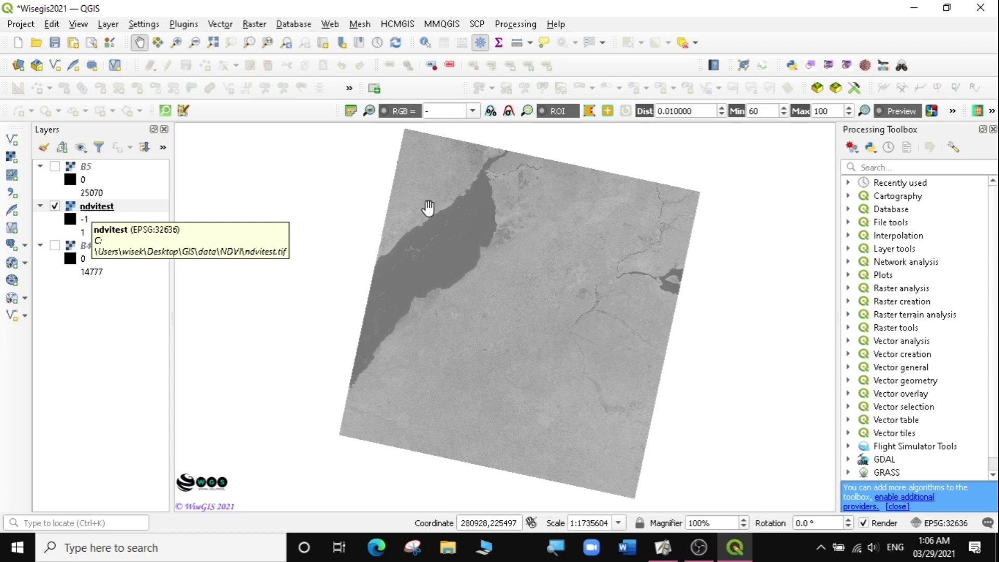
left_click(95, 210)
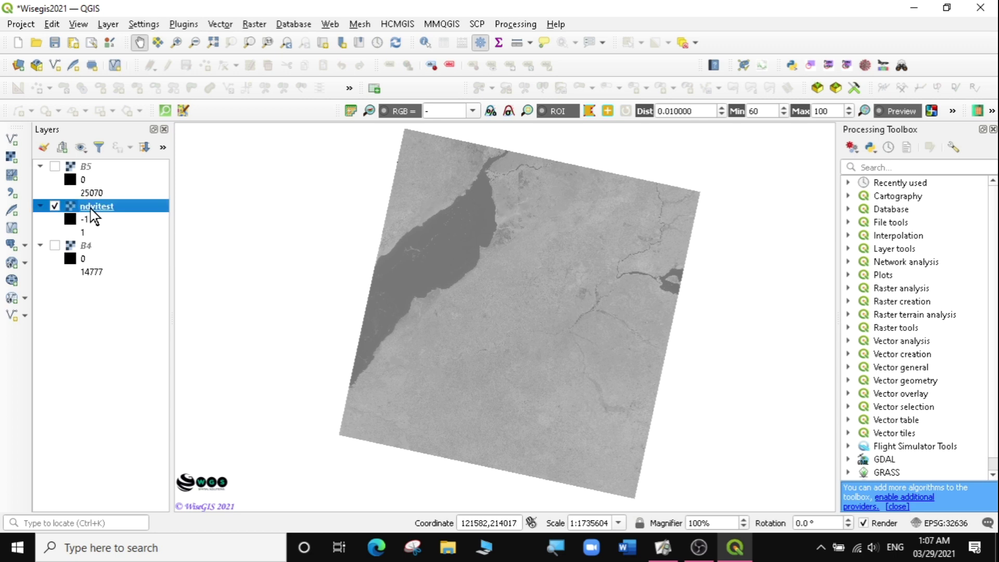
In the ndvitest layer properties, set the render type to Singleband pseudocolor
right_click(91, 206)
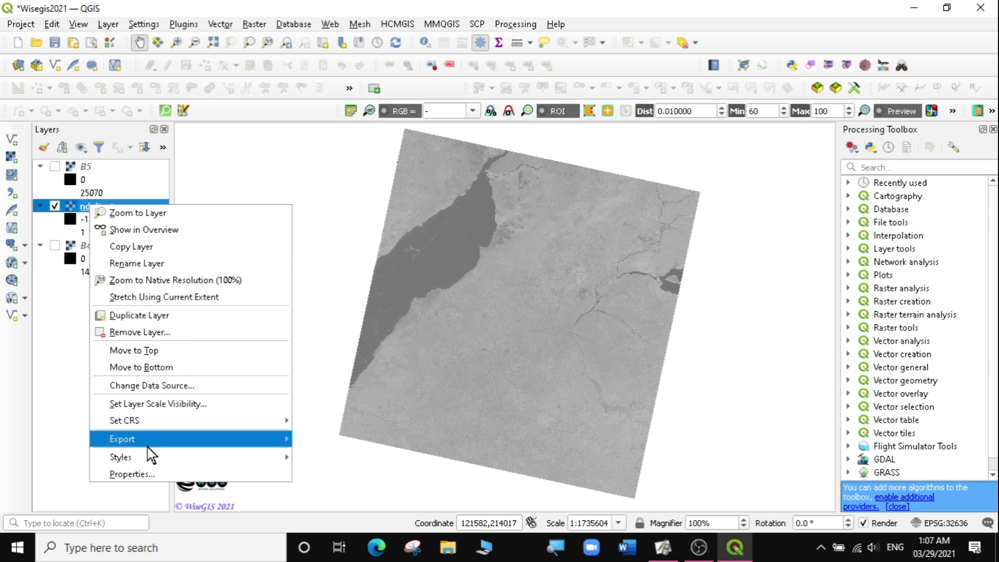
left_click(143, 475)
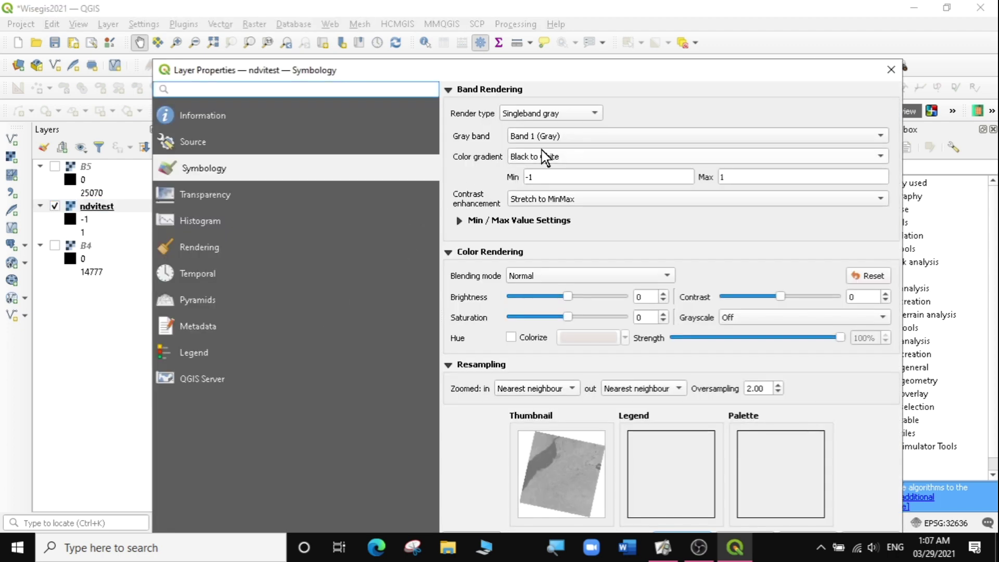
left_click(593, 112)
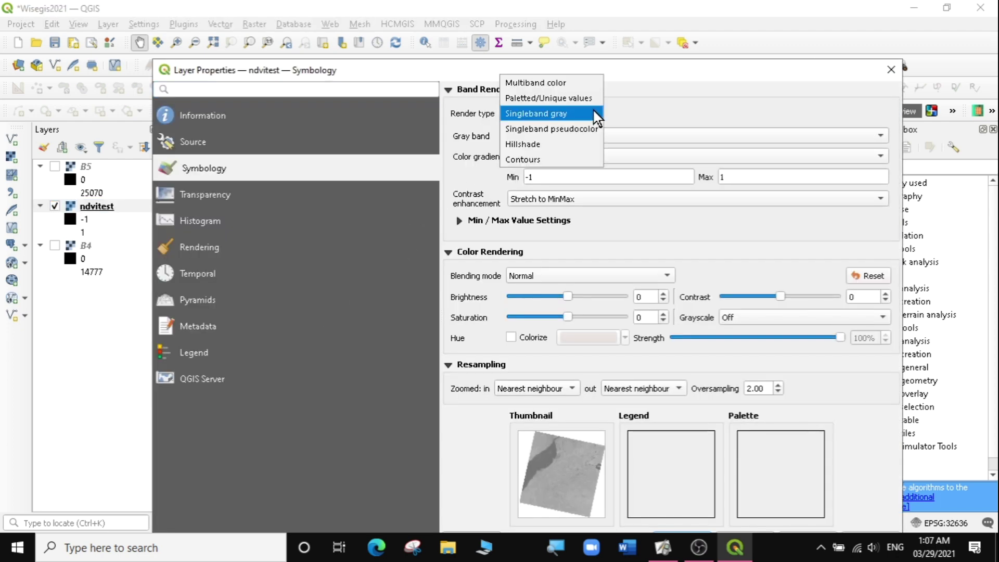
left_click(543, 129)
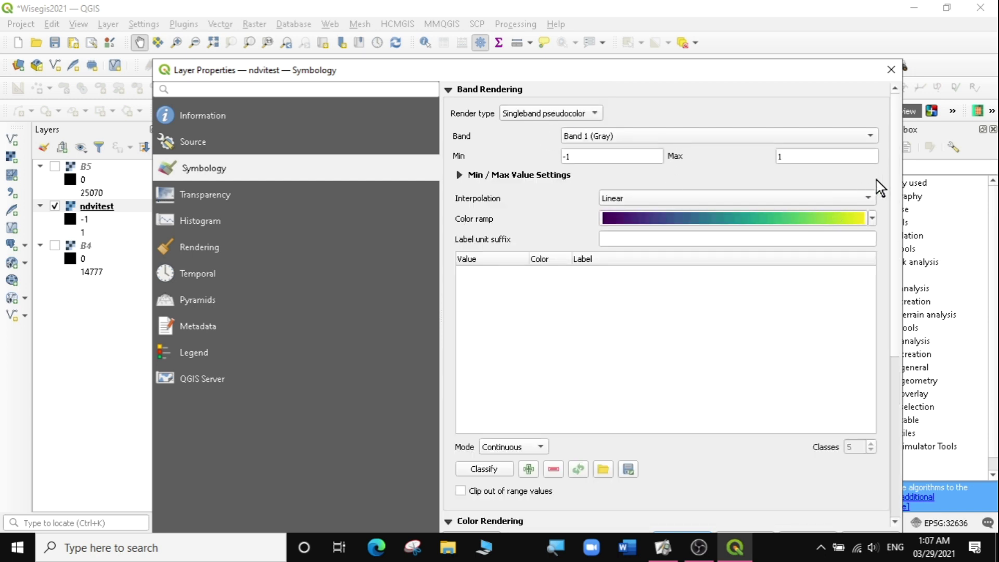
left_click_drag(592, 73, 572, 29)
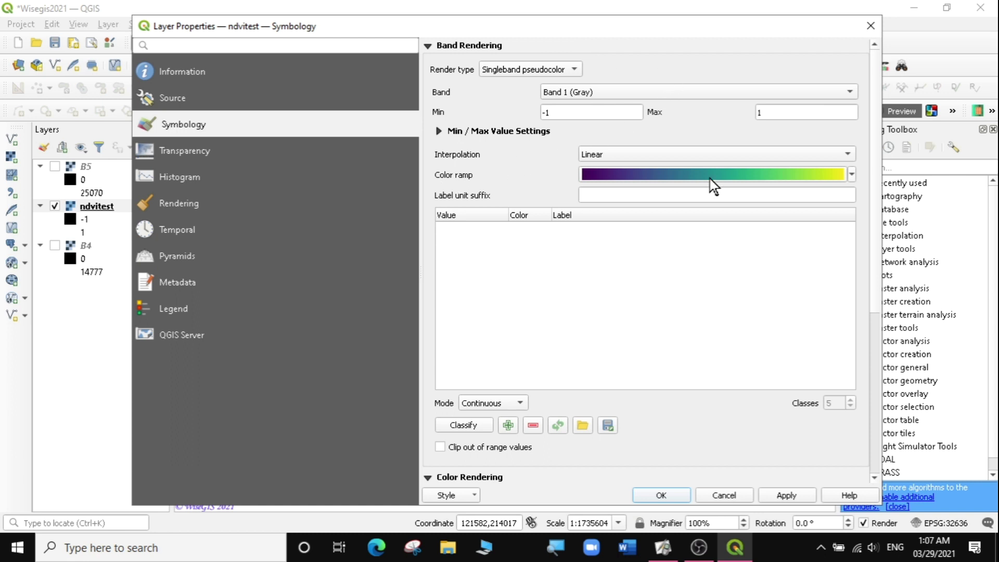
Choose to create a new colour ramp from the Color ramp dropdown
left_click(851, 175)
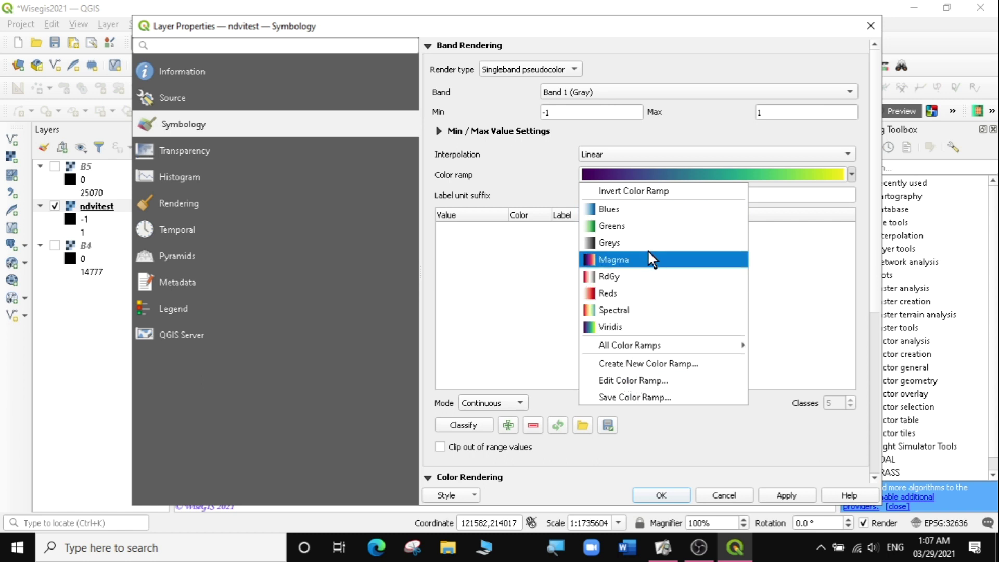
left_click(852, 175)
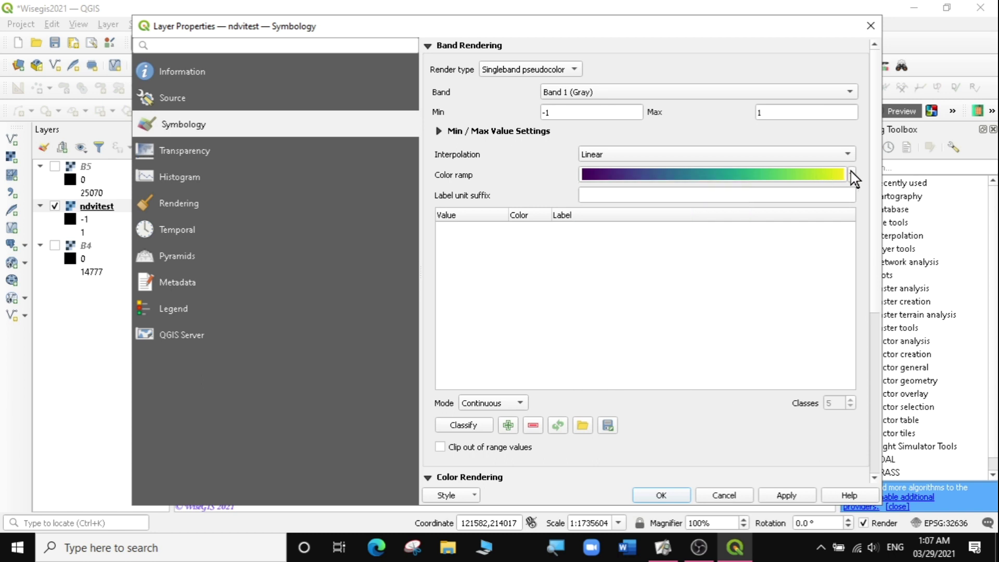
left_click(852, 176)
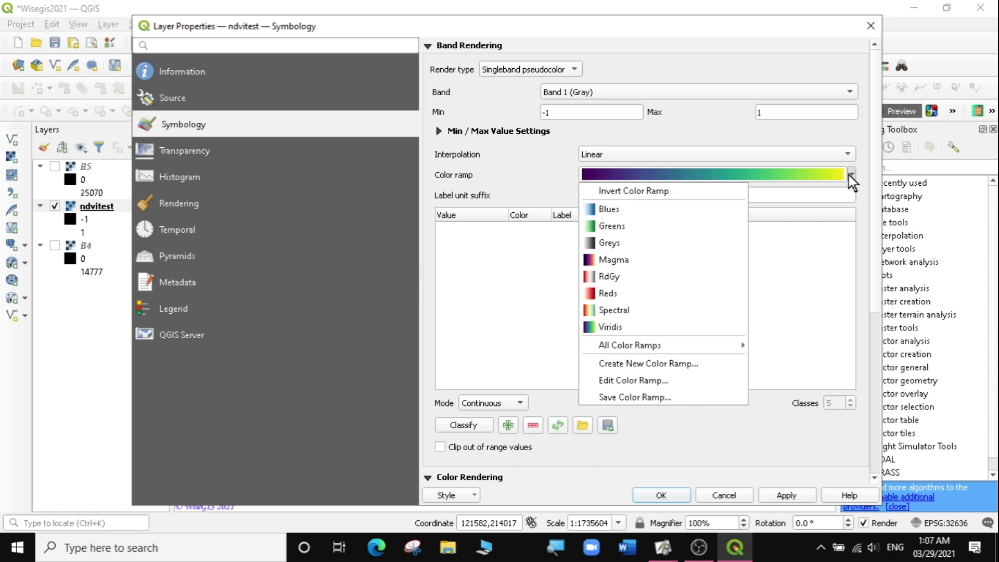
left_click(634, 364)
Select the cpt-city catalog ramp type and apply its QGIS ndvi palette
left_click(488, 268)
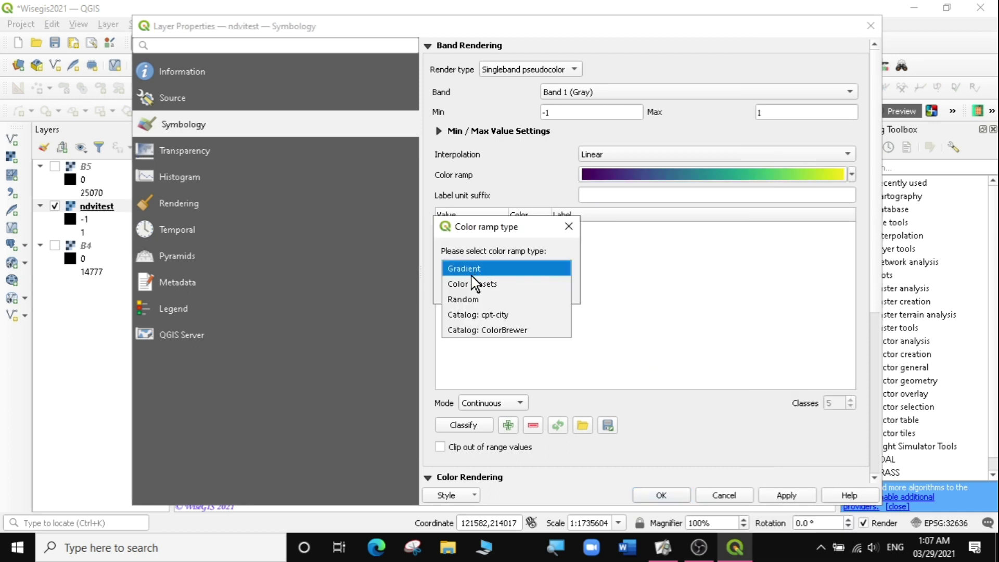
left_click(476, 314)
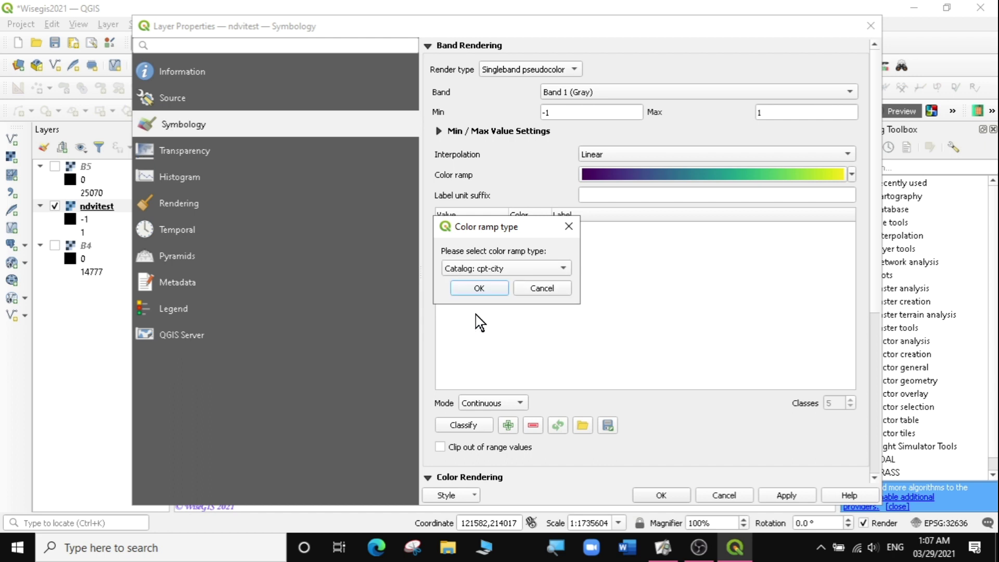
left_click(475, 286)
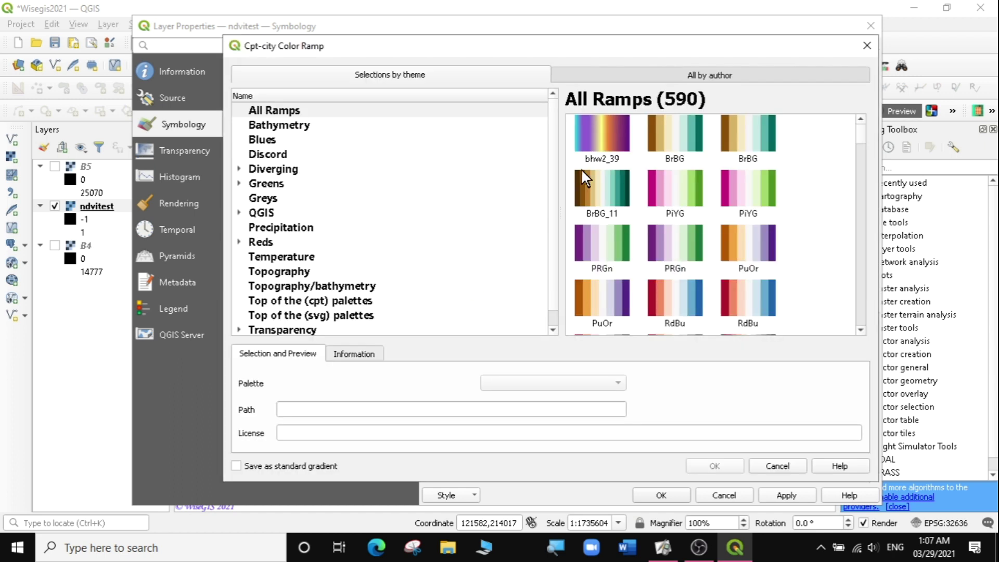
left_click(256, 214)
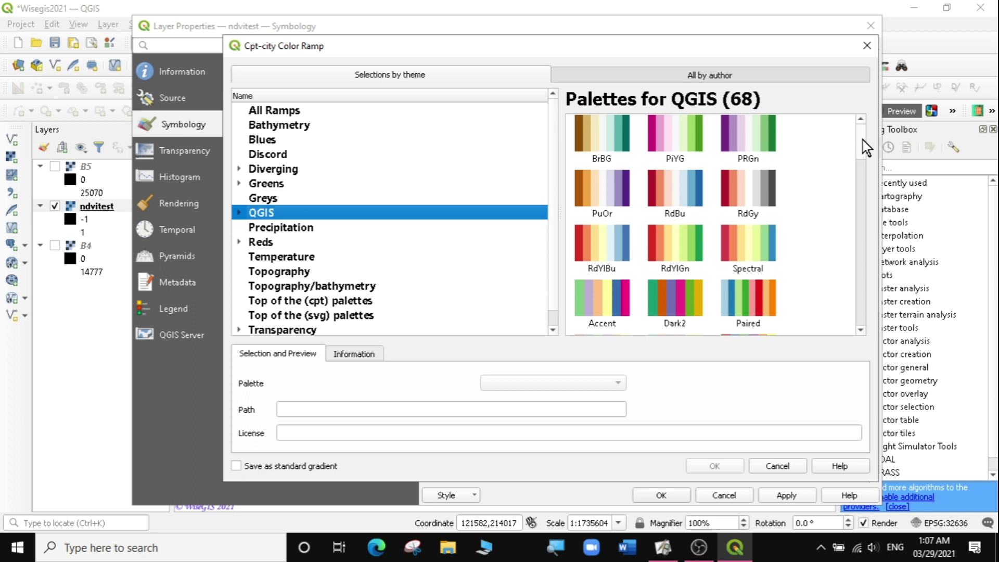
left_click_drag(863, 139, 869, 306)
scroll(870, 299, "up", 3)
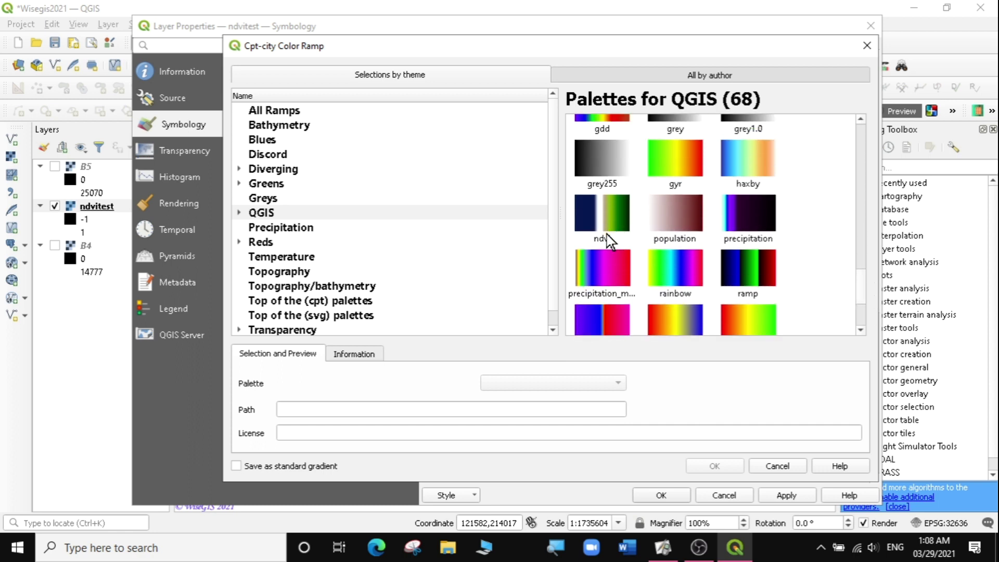
left_click(604, 224)
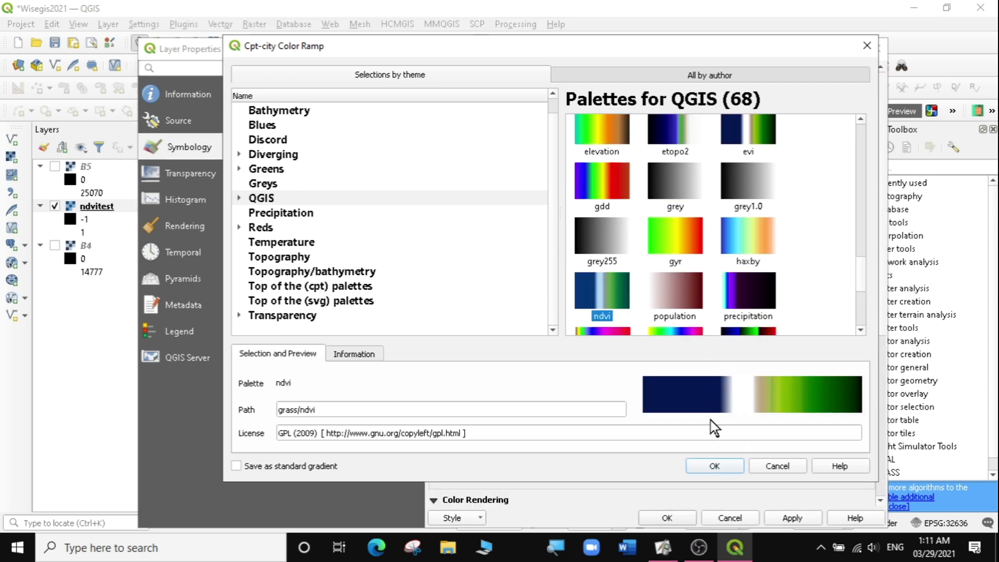
left_click(715, 465)
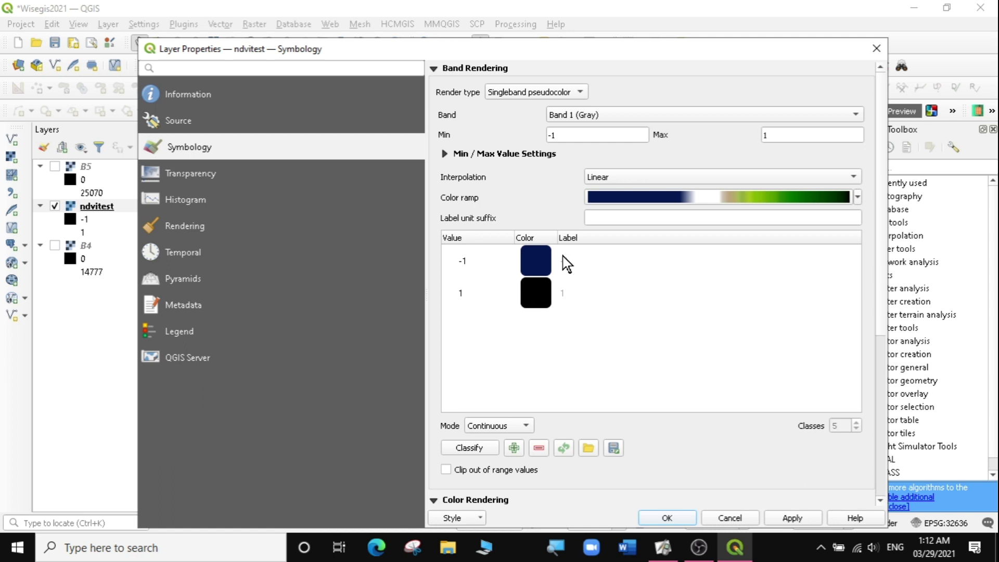
Classify the green ndvitest ramp into 10 equal-interval classes and apply the styling
left_click(525, 426)
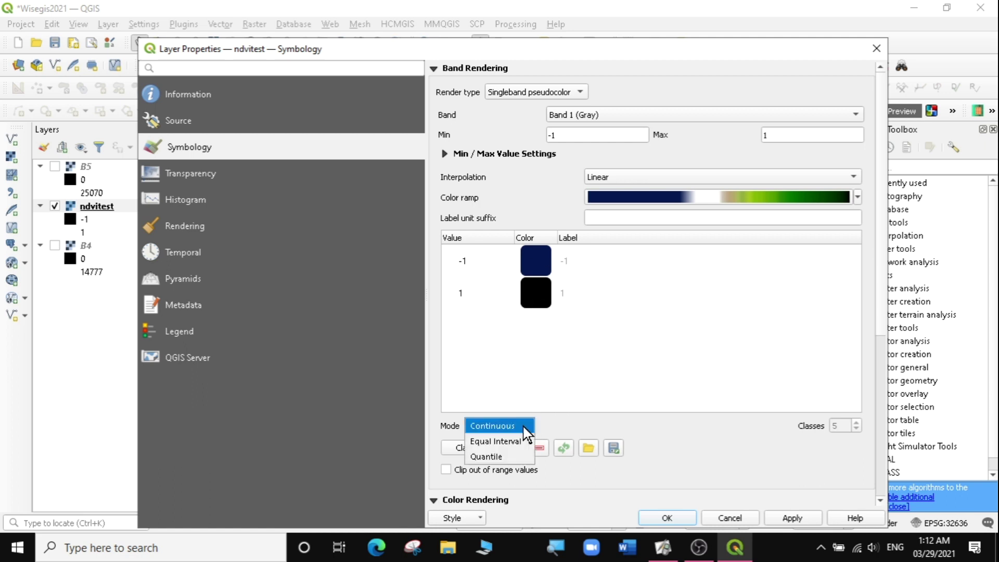
left_click(497, 441)
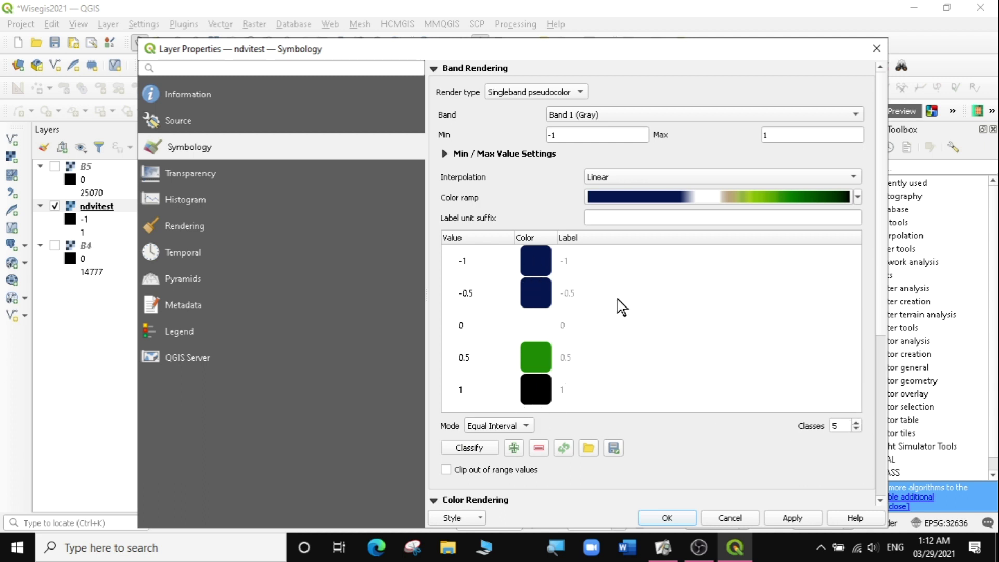
left_click(856, 423)
left_click(856, 423)
left_click(856, 423)
left_click(856, 423)
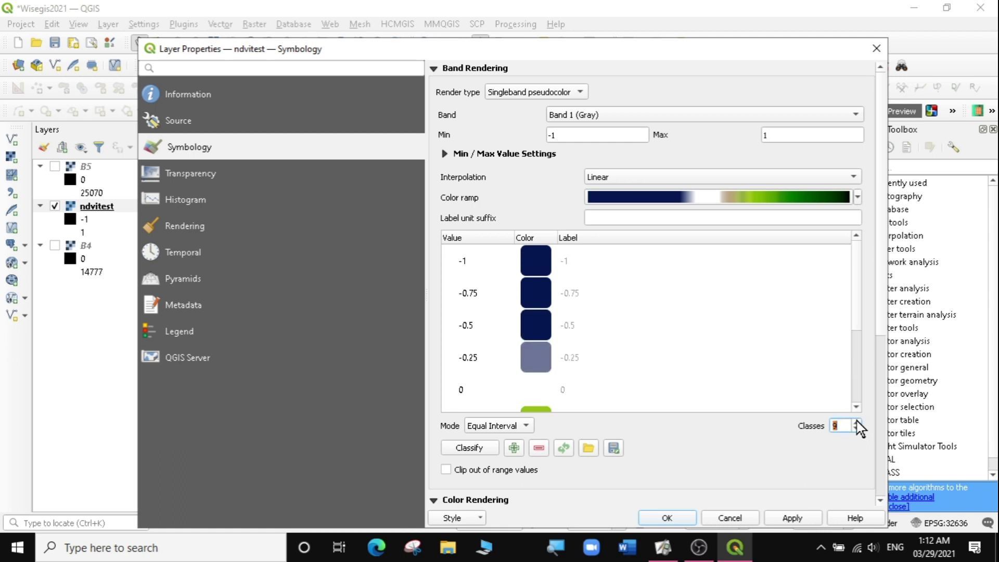
left_click(856, 423)
left_click_drag(854, 285, 866, 268)
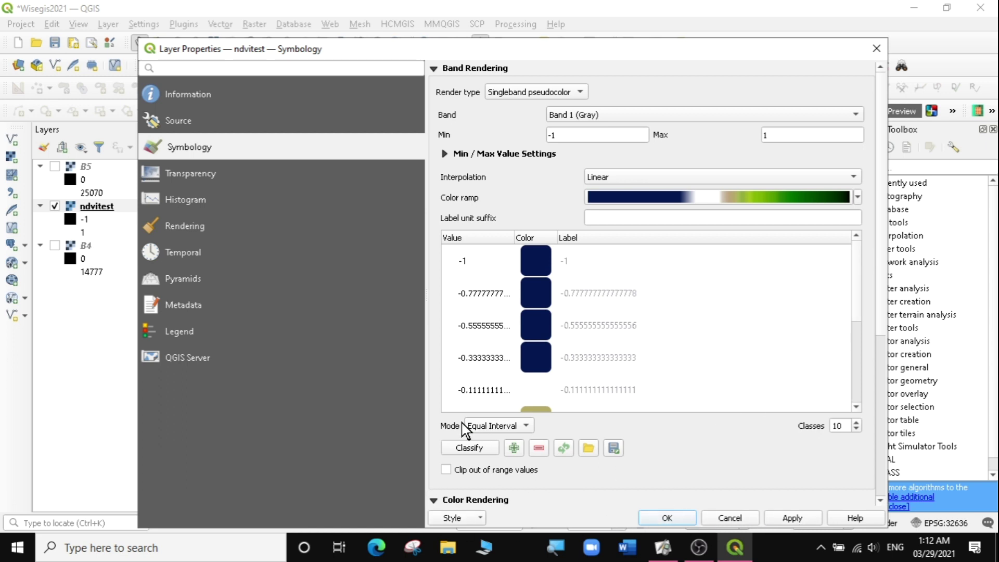
left_click(795, 519)
left_click(671, 517)
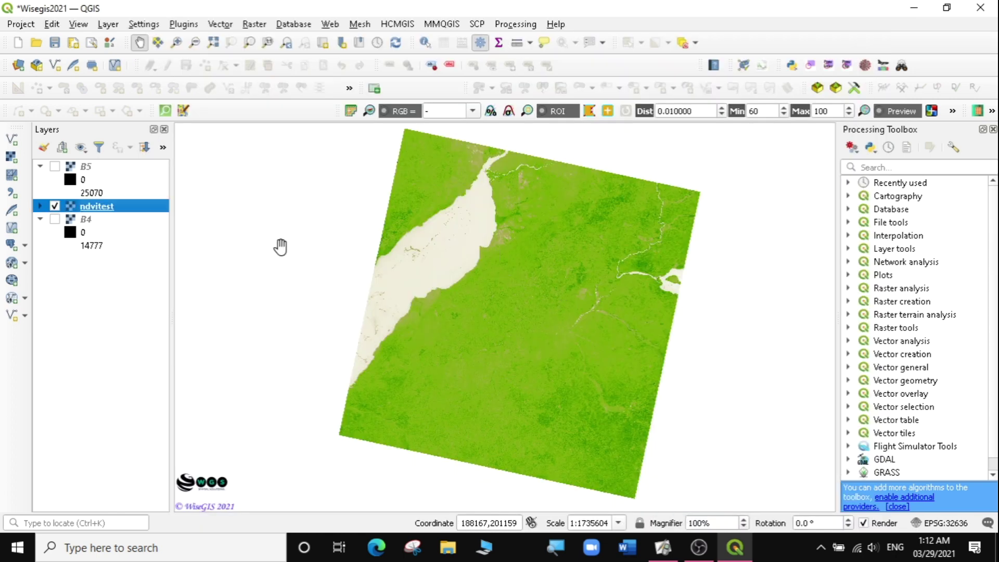
Expand the ndvitest layer in the Layers panel to list its NDVI value classes
scroll(497, 270, "up", 1)
left_click_drag(545, 223, 674, 311)
left_click_drag(586, 380, 575, 317)
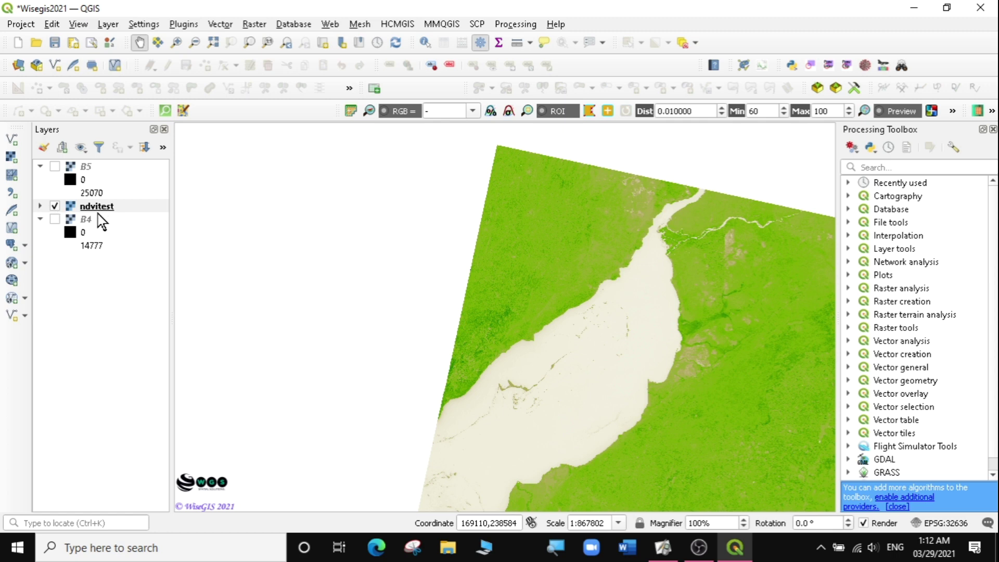
left_click(40, 205)
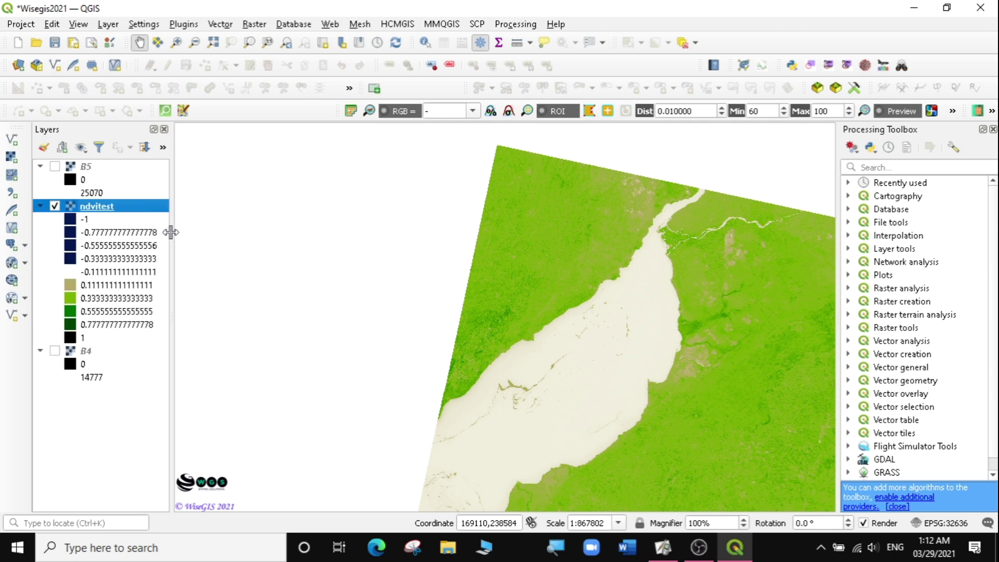
Pan across the NDVI raster to view its top edge, the river and its right edge
left_click_drag(625, 303, 560, 247)
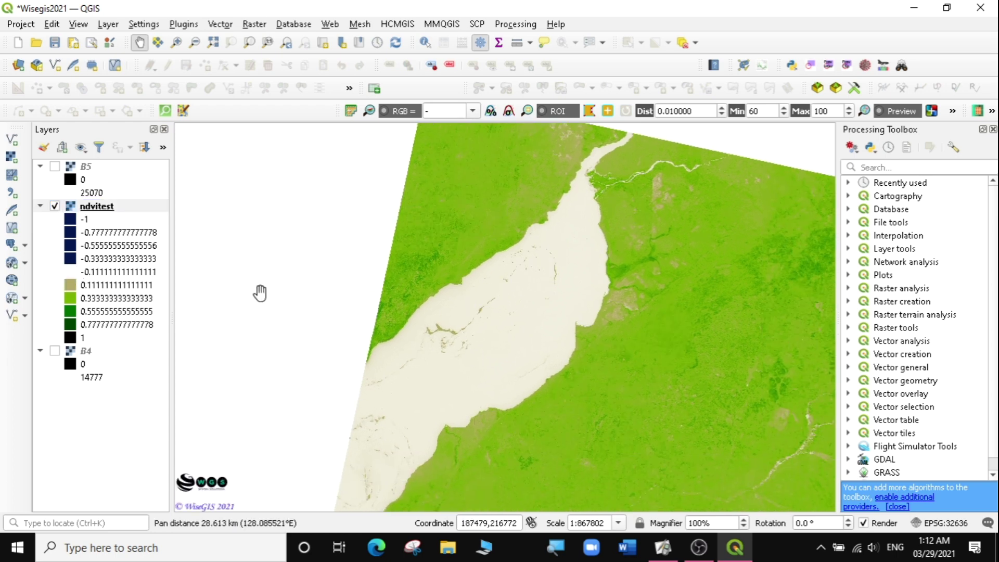
left_click_drag(517, 332, 529, 287)
left_click_drag(406, 361, 467, 281)
left_click_drag(416, 381, 430, 300)
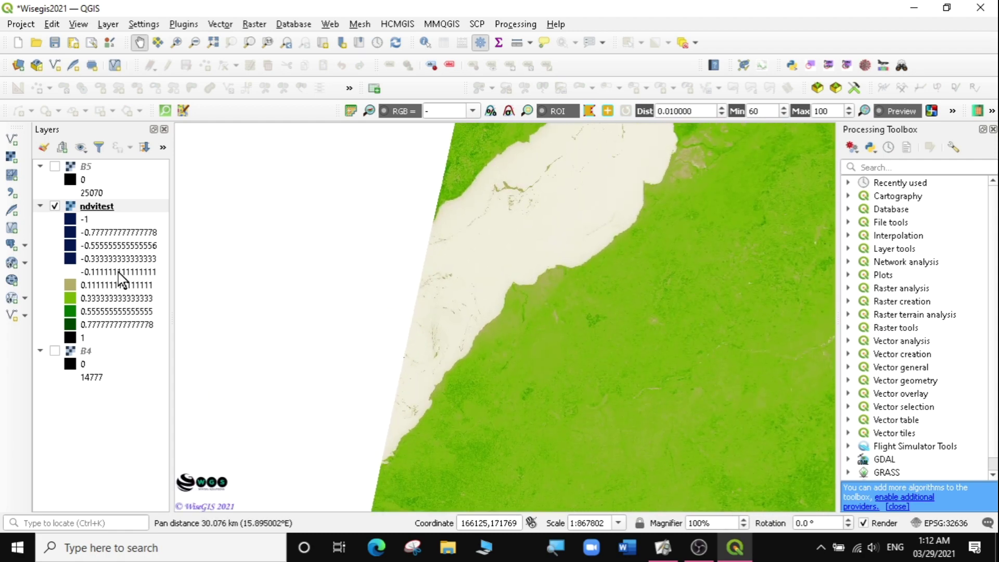
left_click_drag(542, 245, 419, 404)
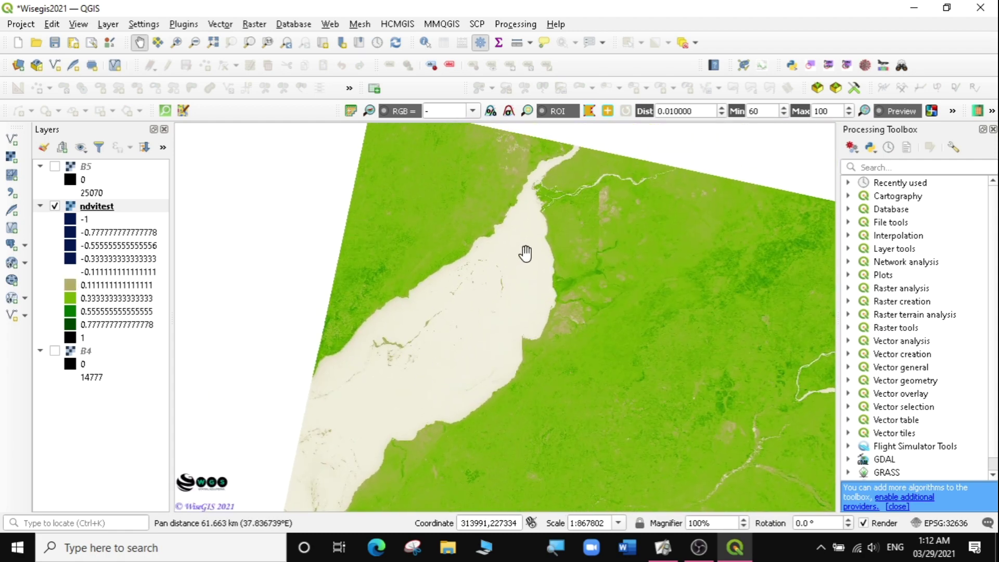
left_click_drag(526, 252, 442, 272)
left_click_drag(687, 341, 495, 296)
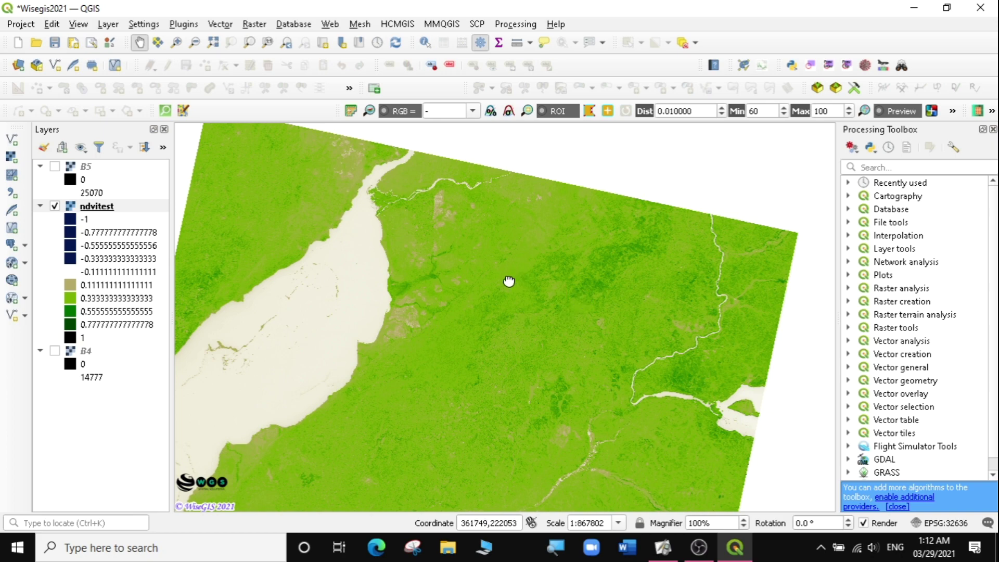
left_click_drag(511, 283, 451, 310)
Zoom in on the river and pan along it to inspect the vegetation detail
scroll(479, 301, "up", 1)
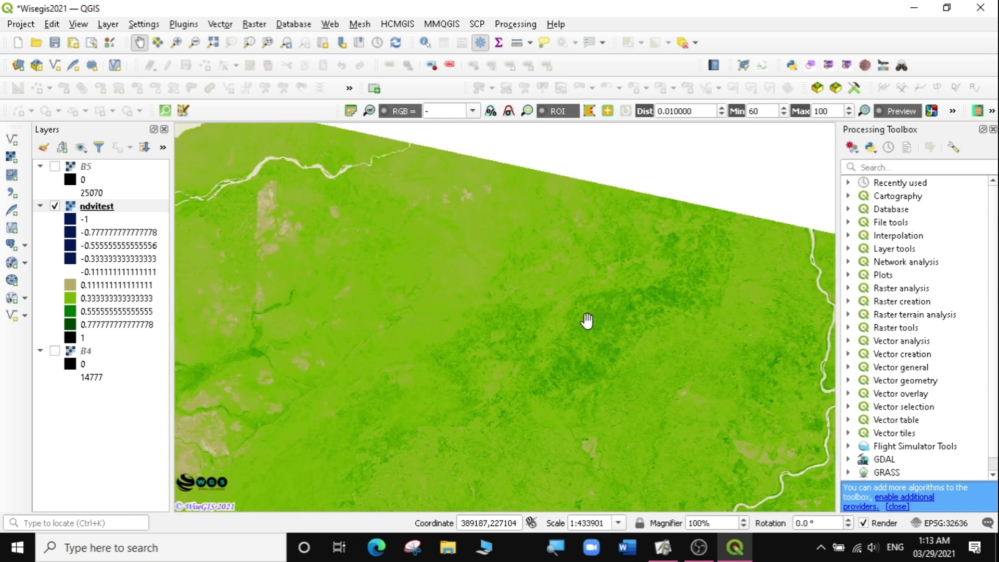
left_click(630, 335)
scroll(627, 337, "up", 1)
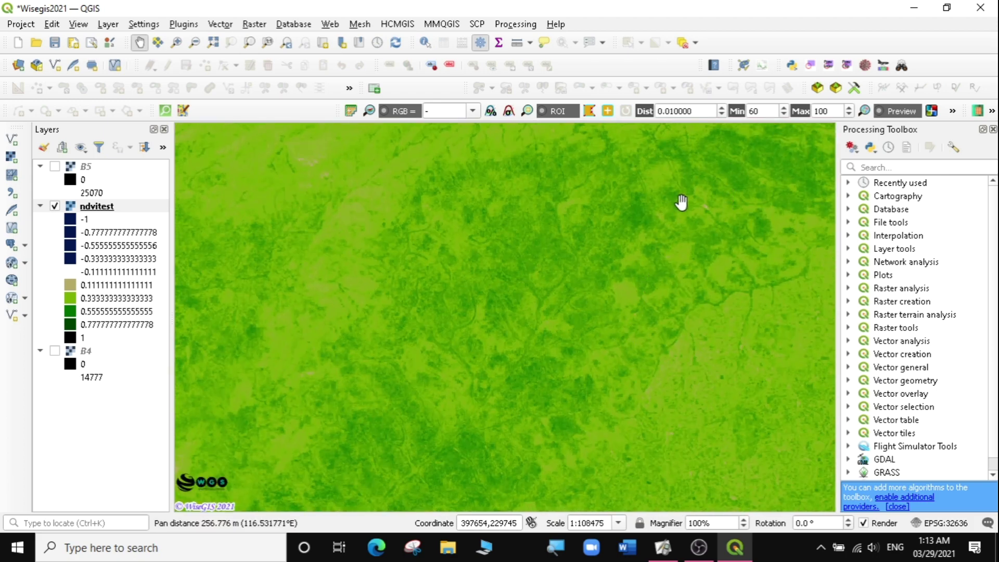
left_click_drag(680, 201, 662, 302)
scroll(663, 301, "up", 1)
scroll(520, 342, "down", 2)
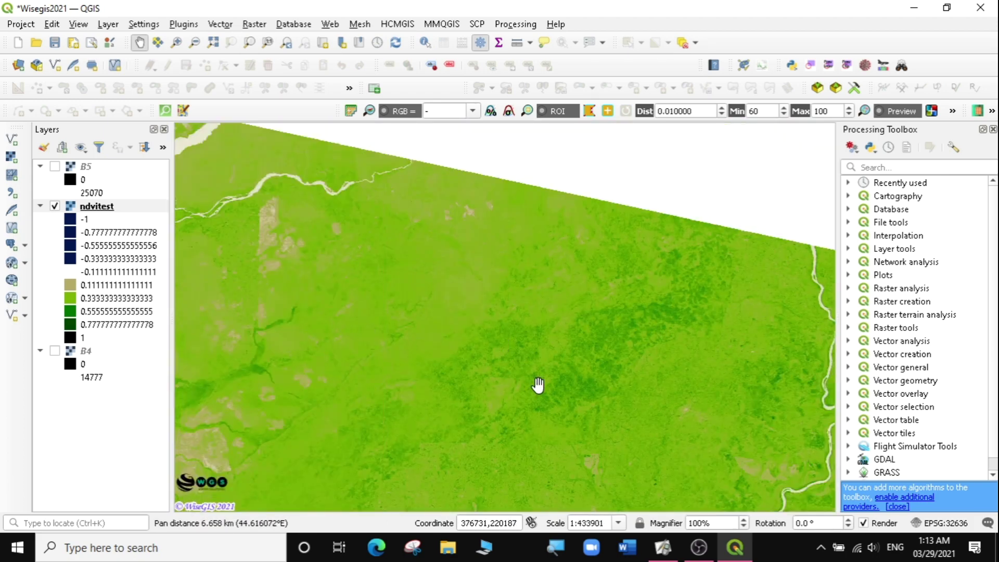
left_click_drag(536, 385, 480, 284)
left_click_drag(714, 352, 638, 268)
scroll(638, 268, "up", 1)
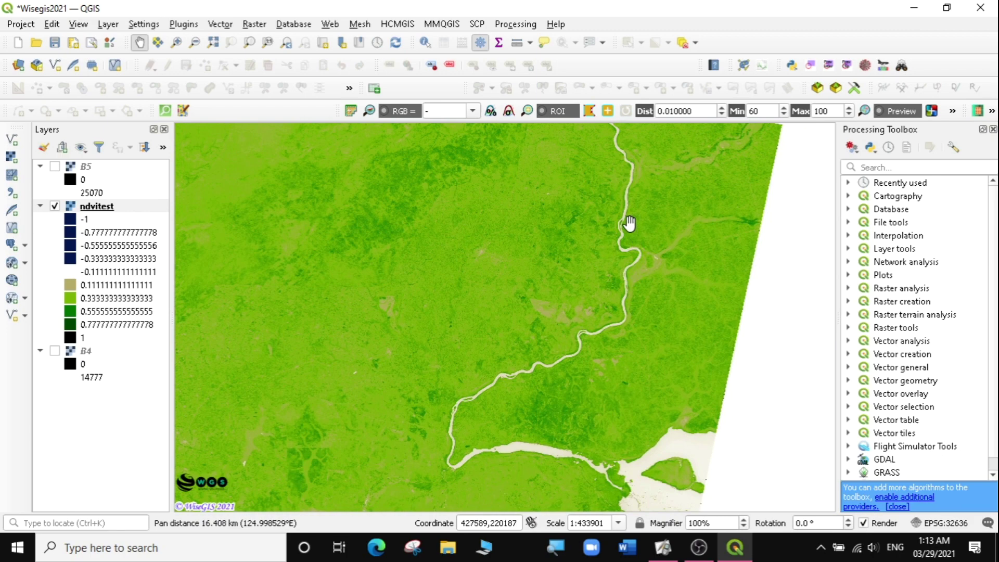
scroll(632, 223, "up", 2)
left_click_drag(607, 176, 616, 375)
mouse_move(644, 269)
left_mouse_down()
mouse_move(663, 230)
mouse_move(689, 335)
left_mouse_up()
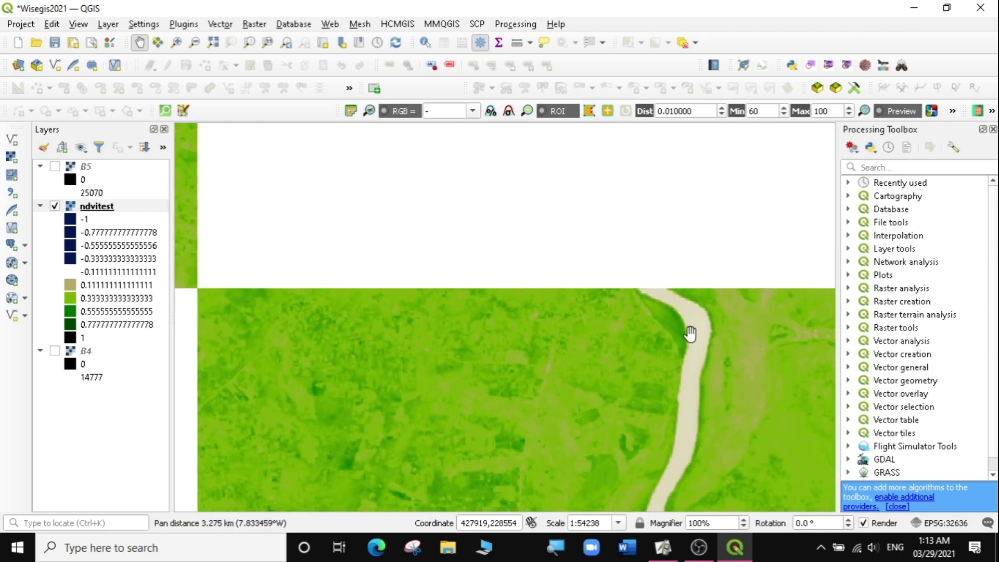
mouse_move(606, 224)
left_mouse_down()
mouse_move(600, 260)
mouse_move(633, 398)
mouse_move(632, 335)
mouse_move(694, 288)
left_mouse_up()
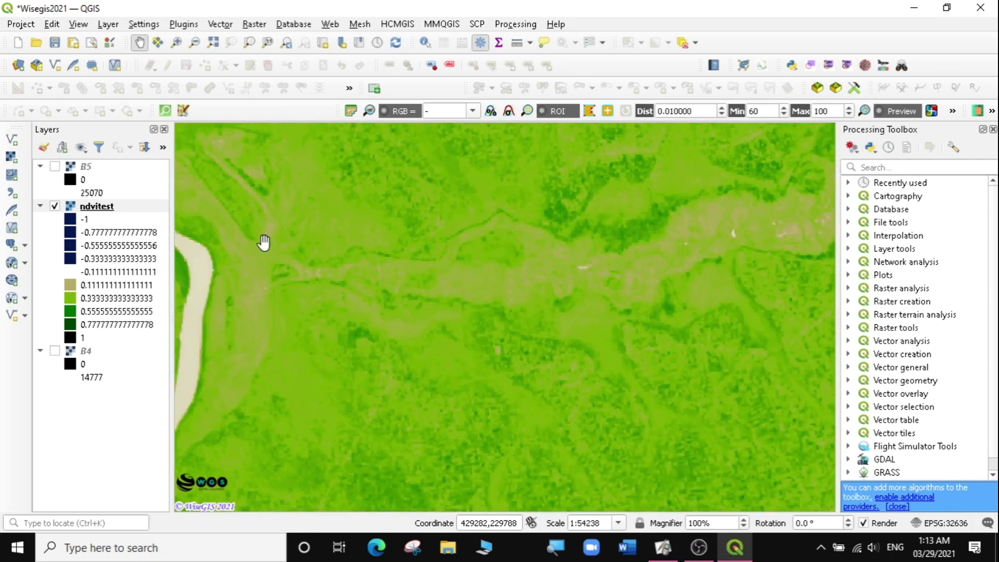
Zoom back out and frame the whole NDVI raster in the map view
left_click_drag(287, 248, 373, 286)
left_click_drag(379, 252, 292, 328)
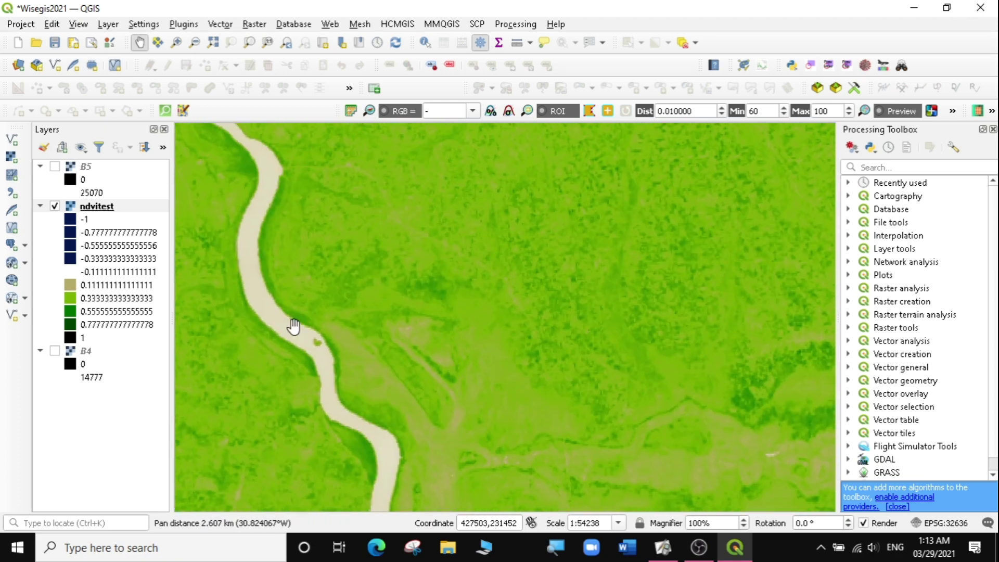
scroll(640, 327, "down", 4)
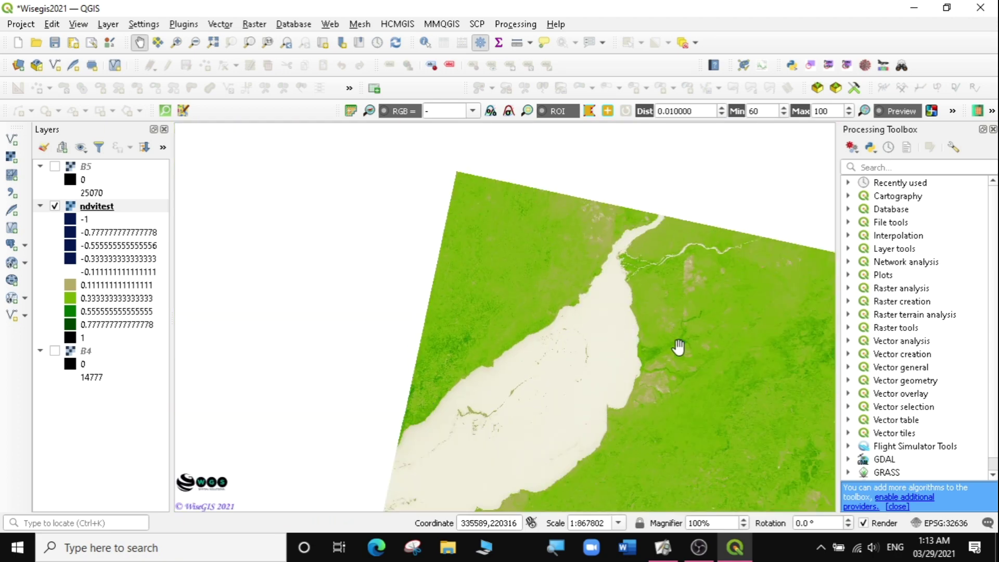
left_click_drag(679, 347, 584, 380)
scroll(575, 304, "up", 5)
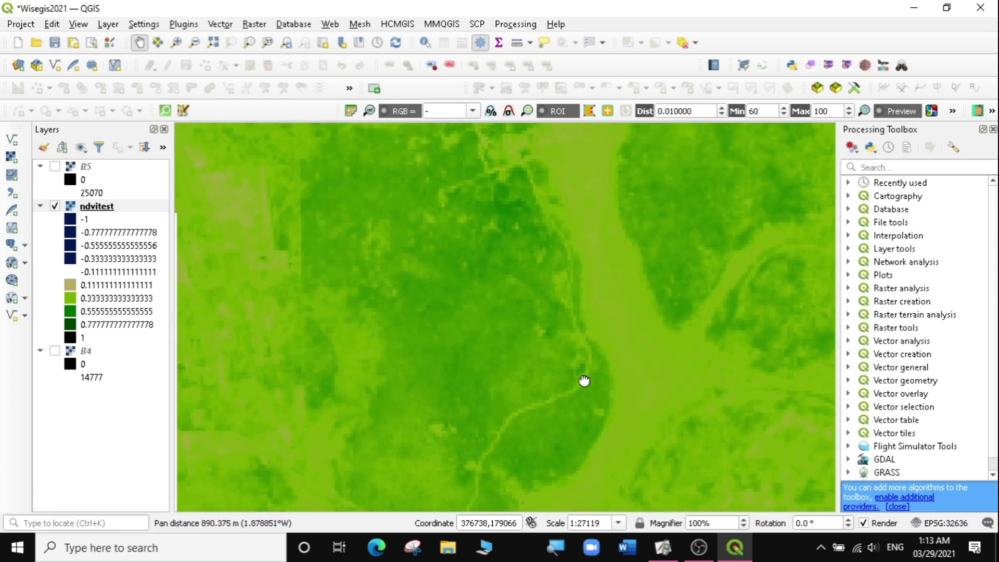
scroll(594, 320, "down", 2)
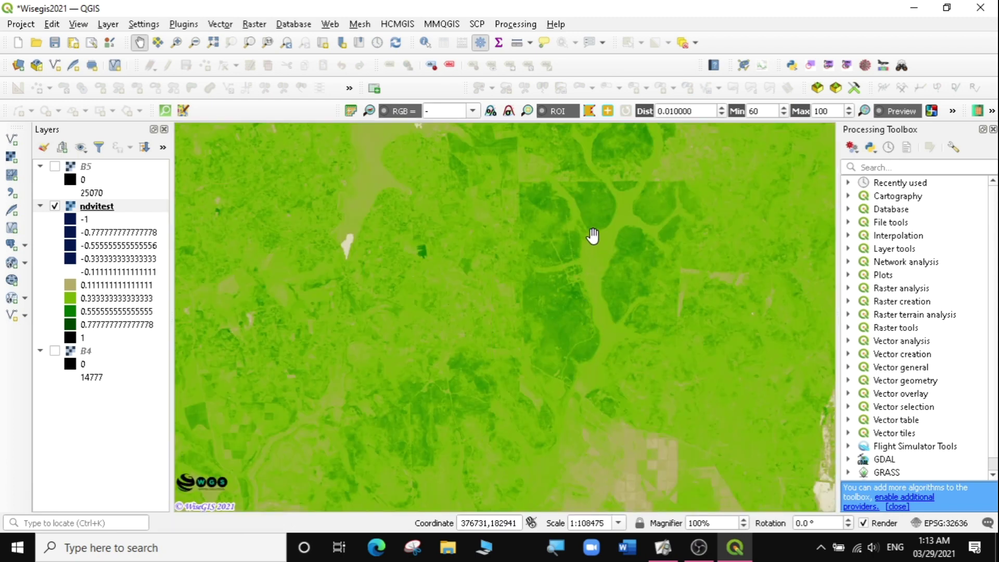
left_click_drag(589, 245, 591, 275)
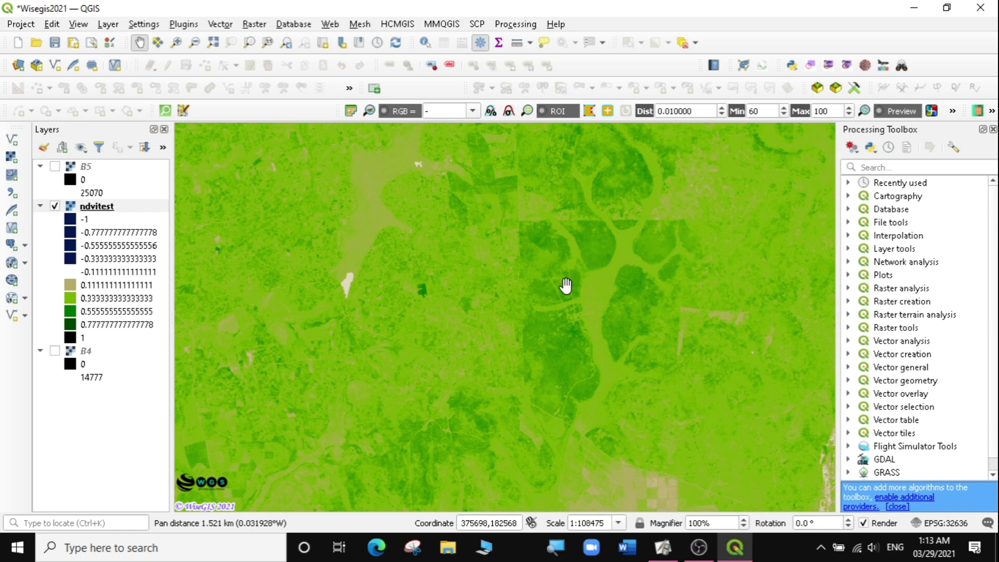
scroll(582, 289, "down", 3)
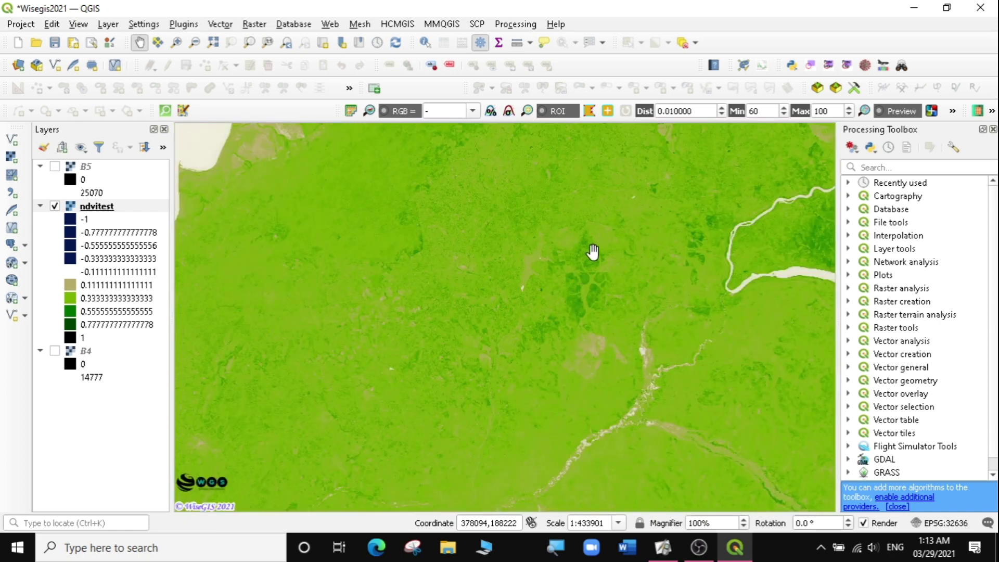
left_click_drag(593, 252, 577, 410)
scroll(629, 374, "down", 1)
left_click_drag(629, 375, 652, 251)
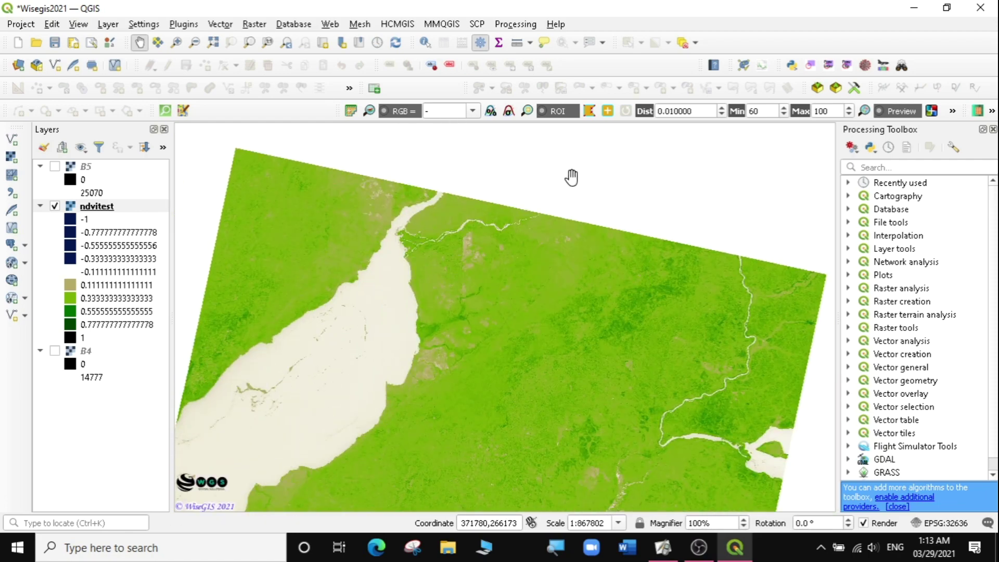
left_click(398, 25)
Add the HCMGIS Google Satellite Hybrid base map and move it to the bottom of the layers
mouse_move(404, 40)
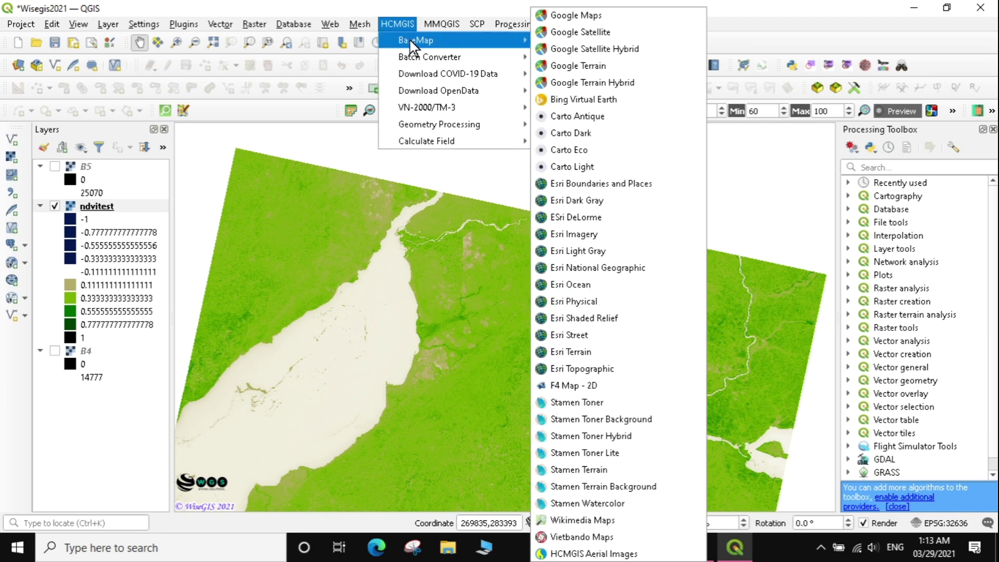
left_click(618, 51)
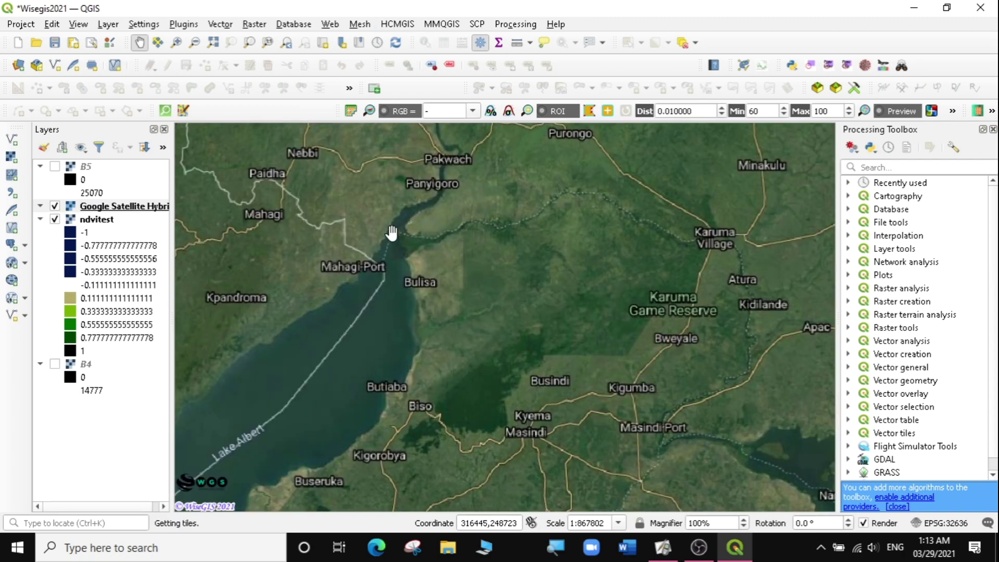
left_click_drag(104, 204, 92, 354)
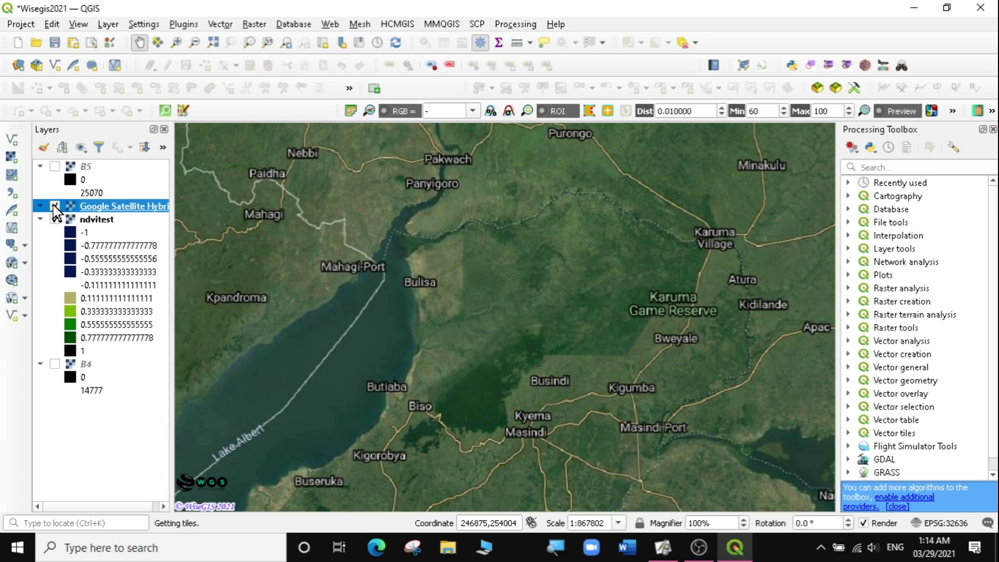
left_click_drag(107, 210, 101, 425)
Toggle ndvitest off and on twice to compare it with the satellite imagery
scroll(653, 300, "up", 1)
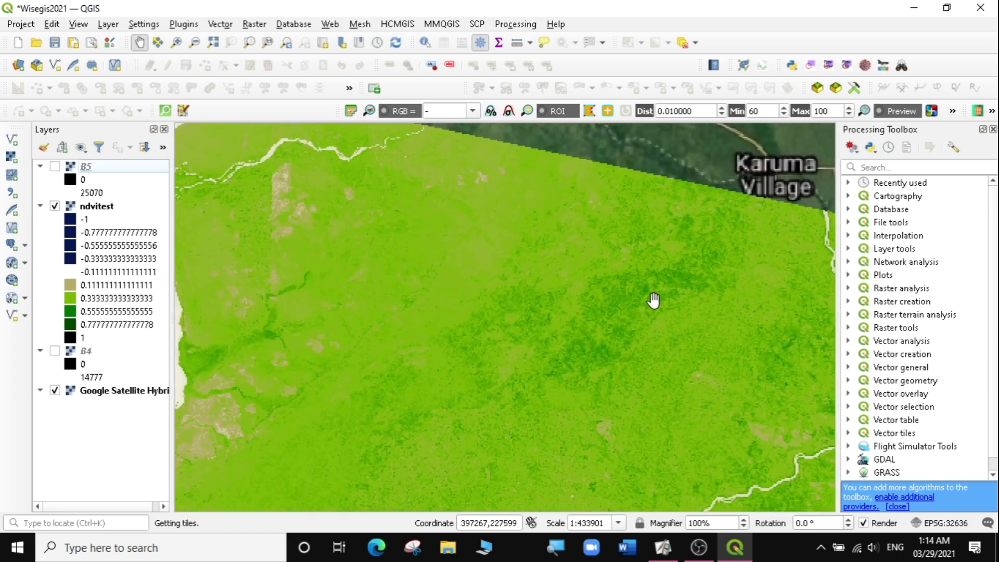
scroll(677, 250, "down", 1)
left_click_drag(697, 257, 621, 315)
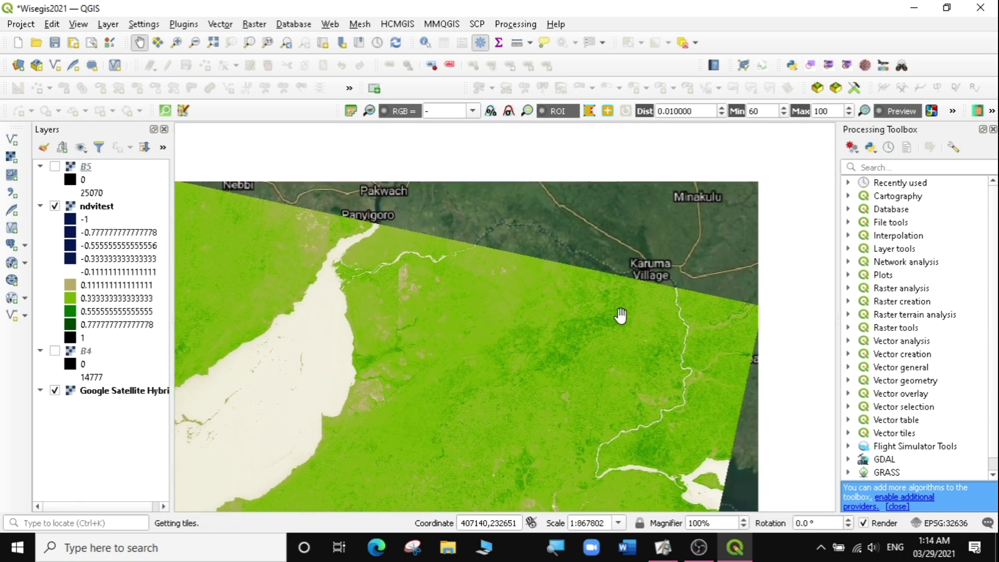
left_click(55, 207)
left_click(55, 207)
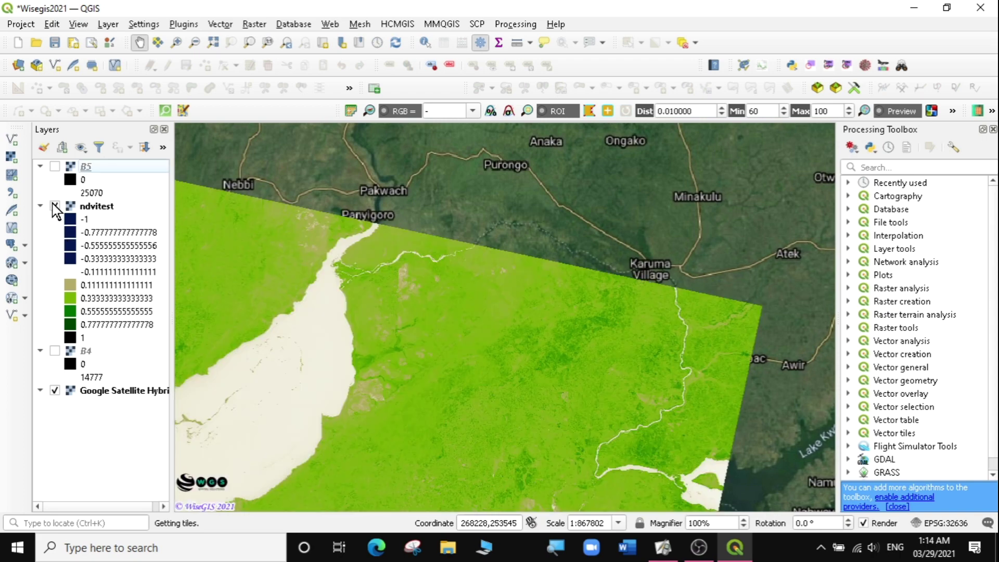
left_click(55, 207)
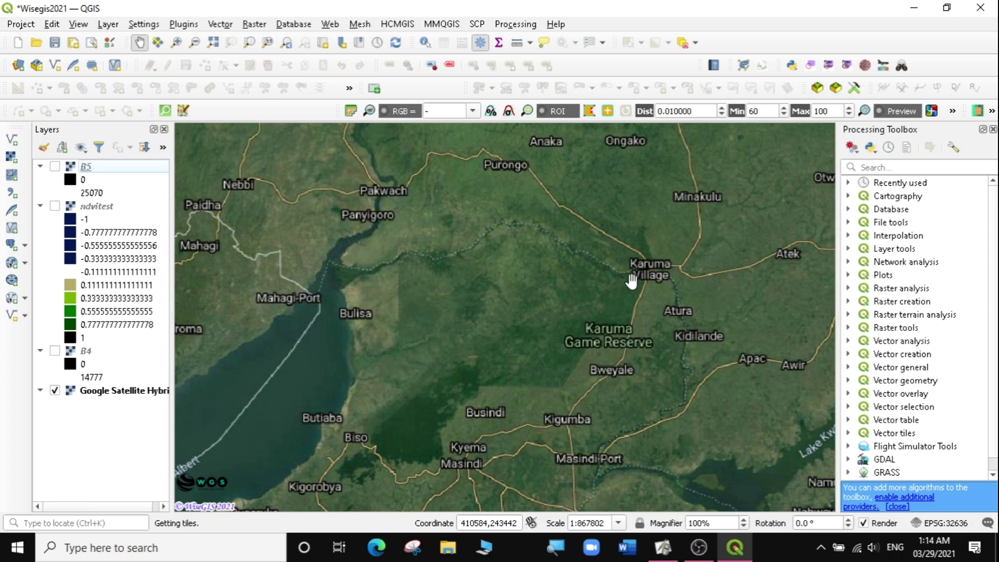
left_click(56, 206)
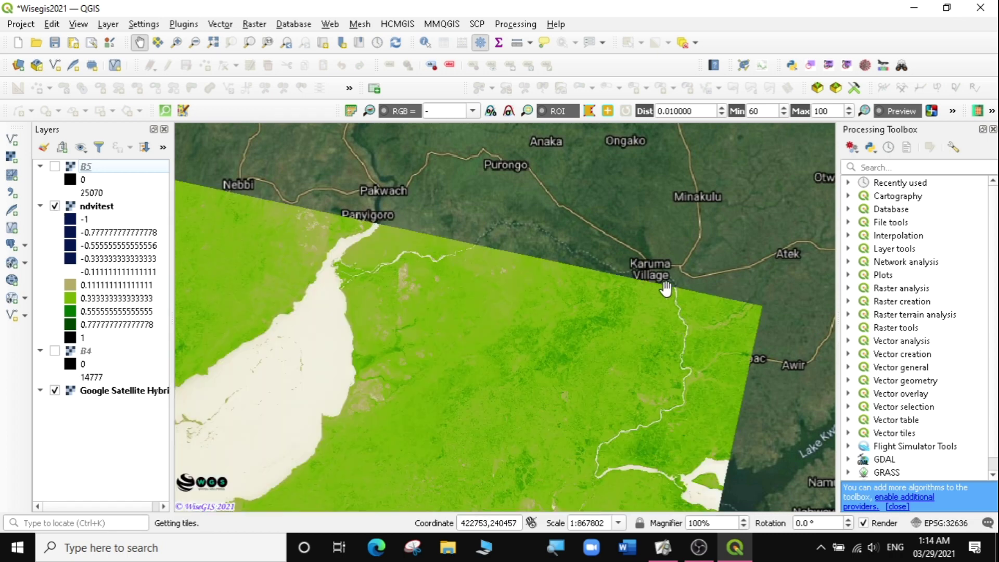
Pan toward Karuma Village and the raster's northern edge, then toggle ndvitest off and on
scroll(595, 339, "up", 2)
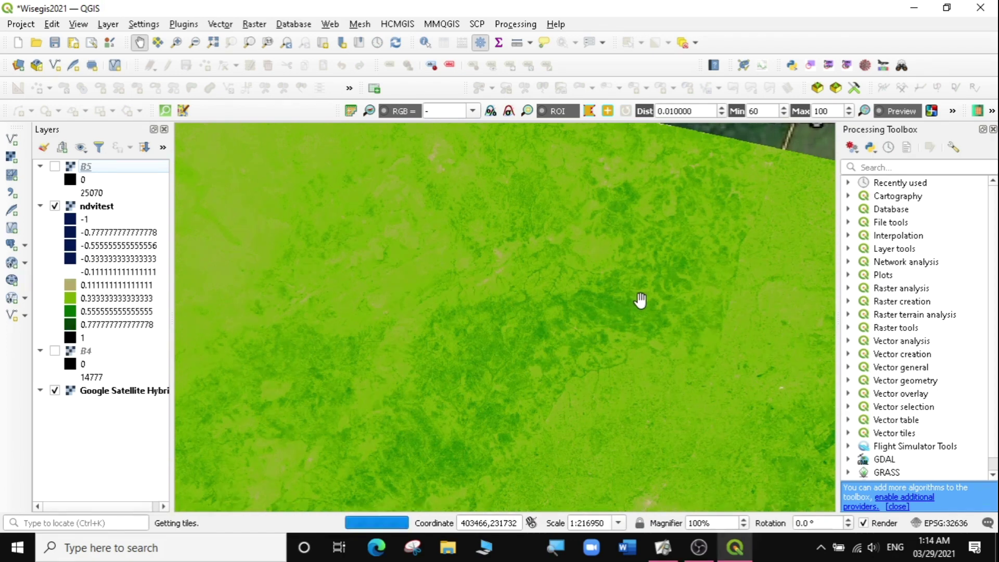
left_click_drag(689, 254, 664, 334)
left_click_drag(632, 245, 638, 296)
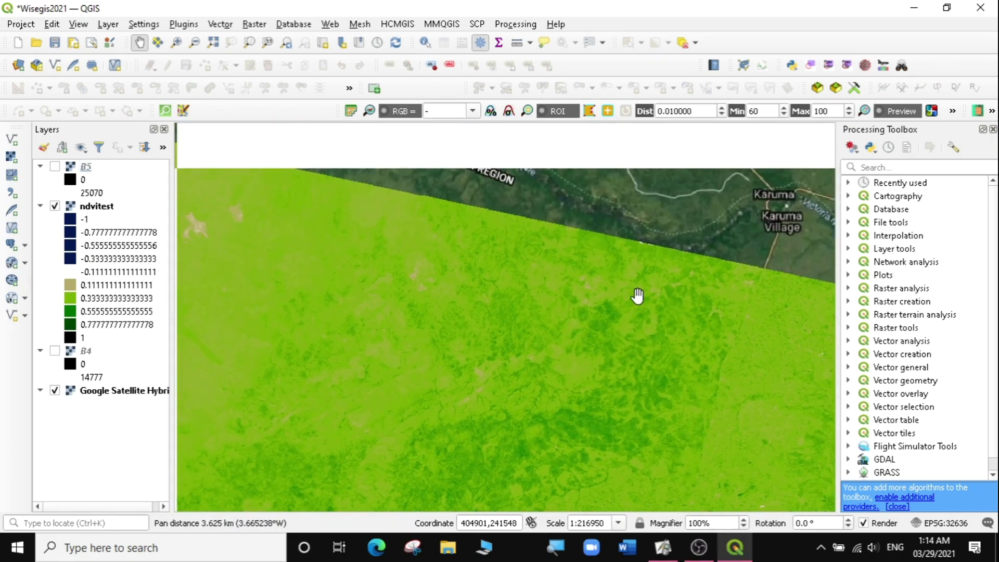
left_click(56, 206)
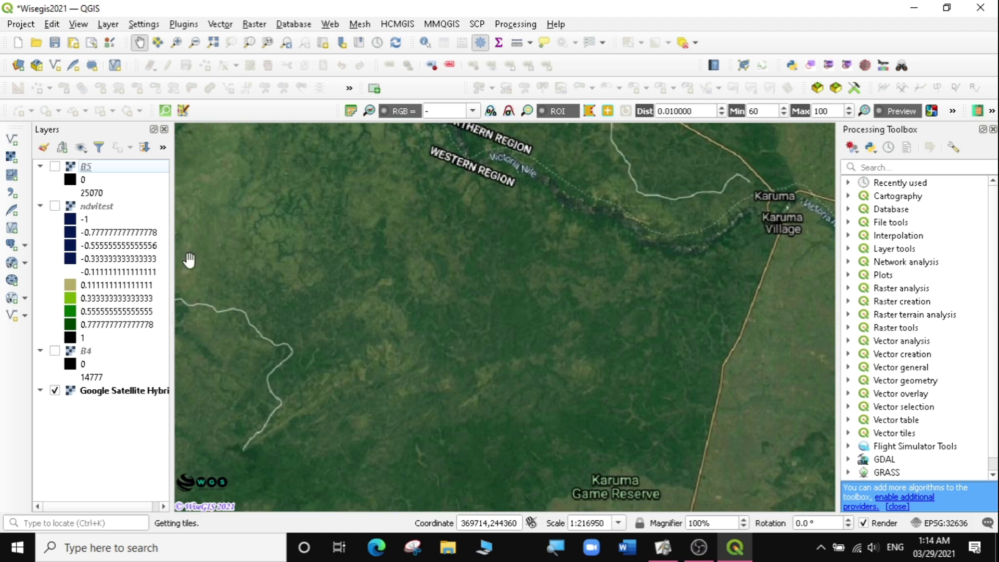
left_click(56, 206)
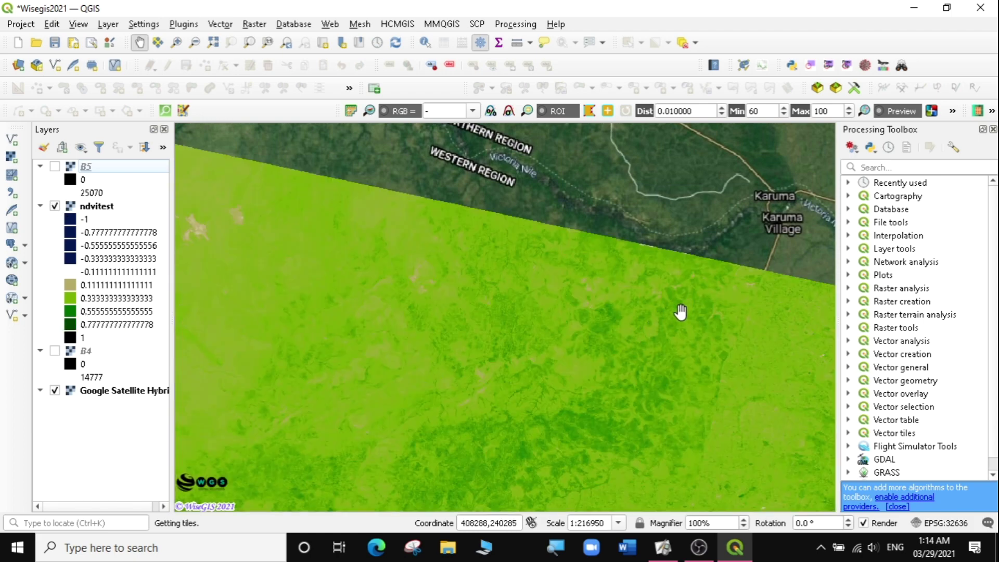
Move to another part of the raster and compare ndvitest against the basemap again
scroll(518, 358, "down", 1)
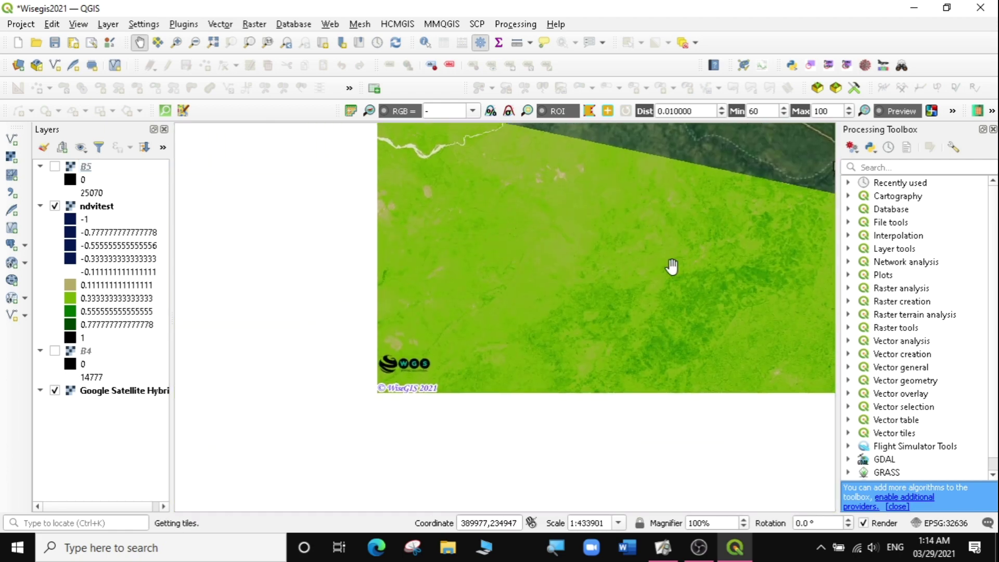
left_click_drag(508, 350, 584, 274)
left_click_drag(622, 330, 623, 291)
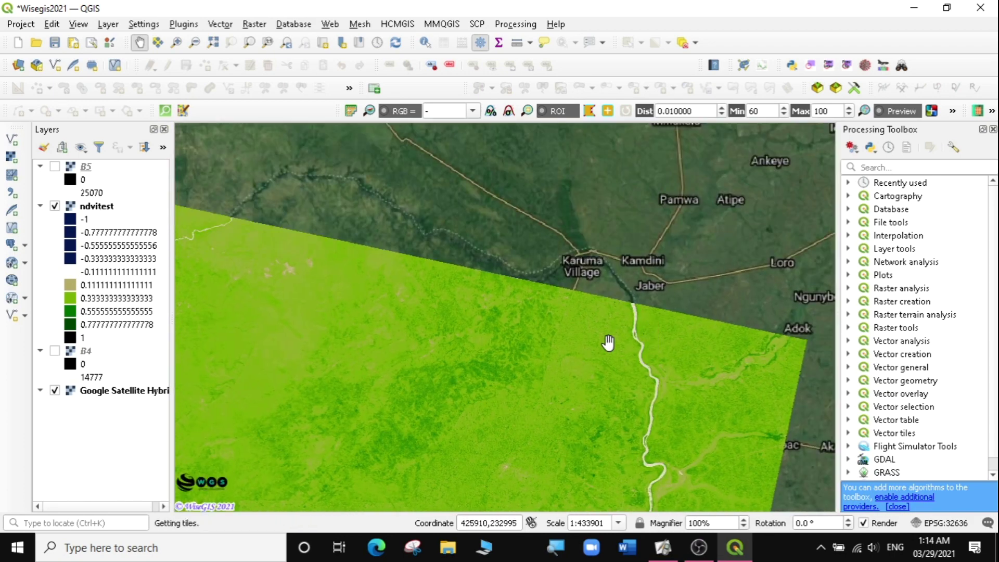
left_click(55, 206)
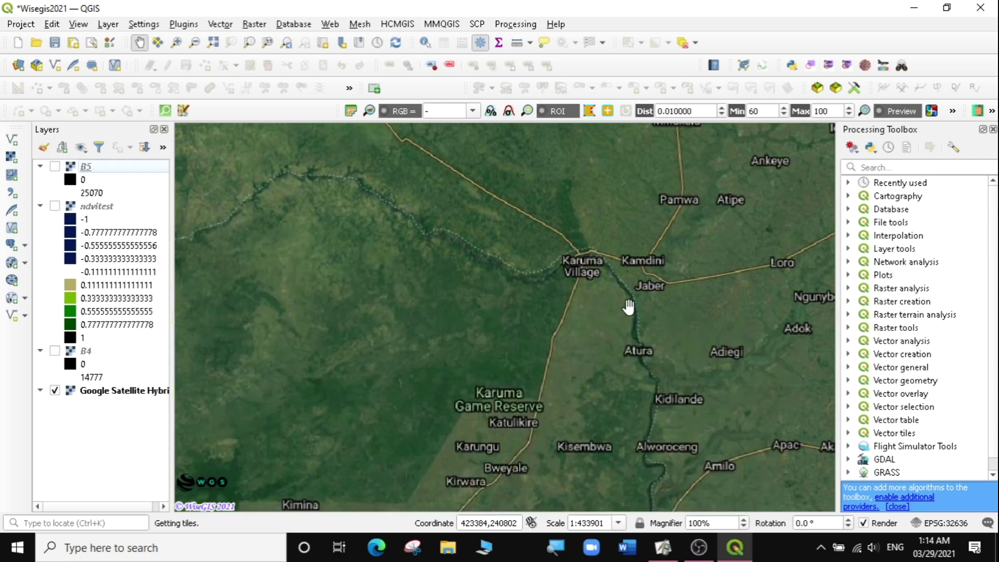
left_click(54, 205)
Zoom in and follow the river southward across the NDVI raster
scroll(637, 312, "up", 1)
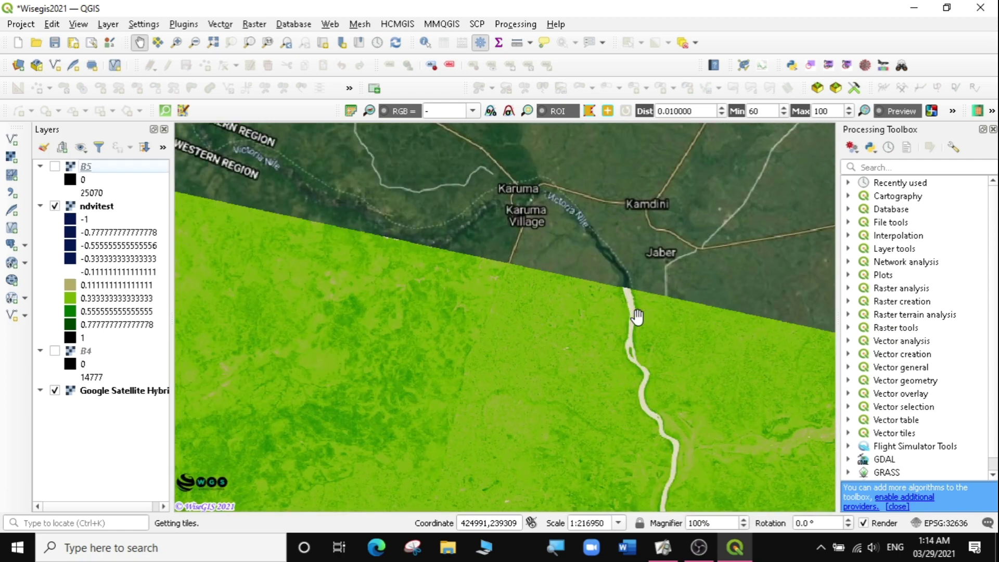
left_click_drag(670, 462, 671, 312)
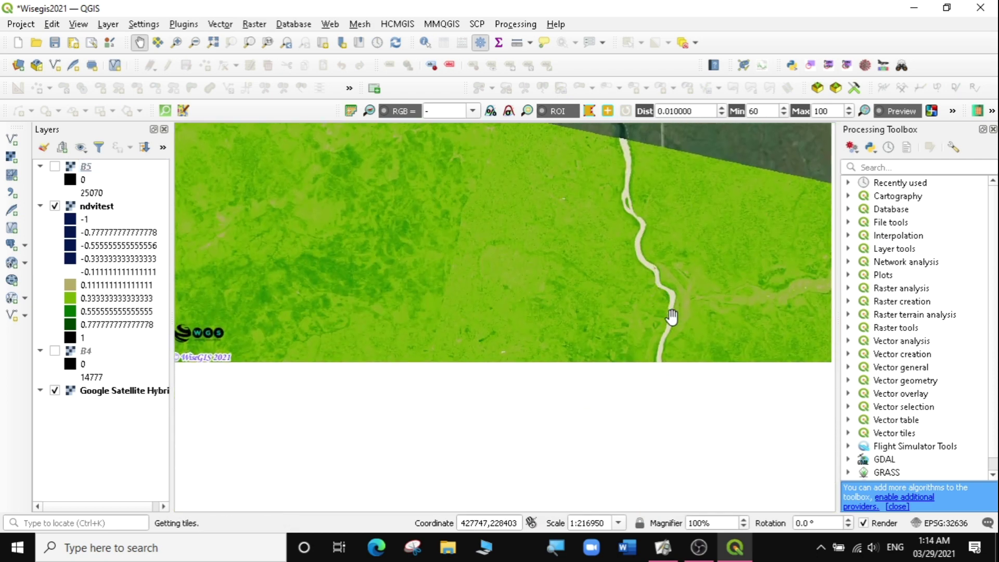
left_click_drag(641, 420, 663, 319)
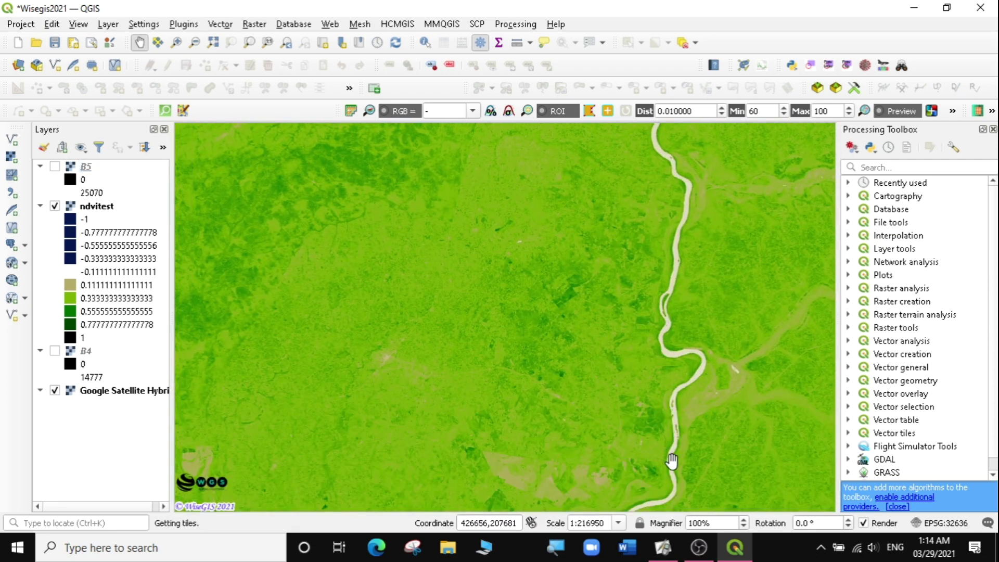
scroll(673, 461, "down", 1)
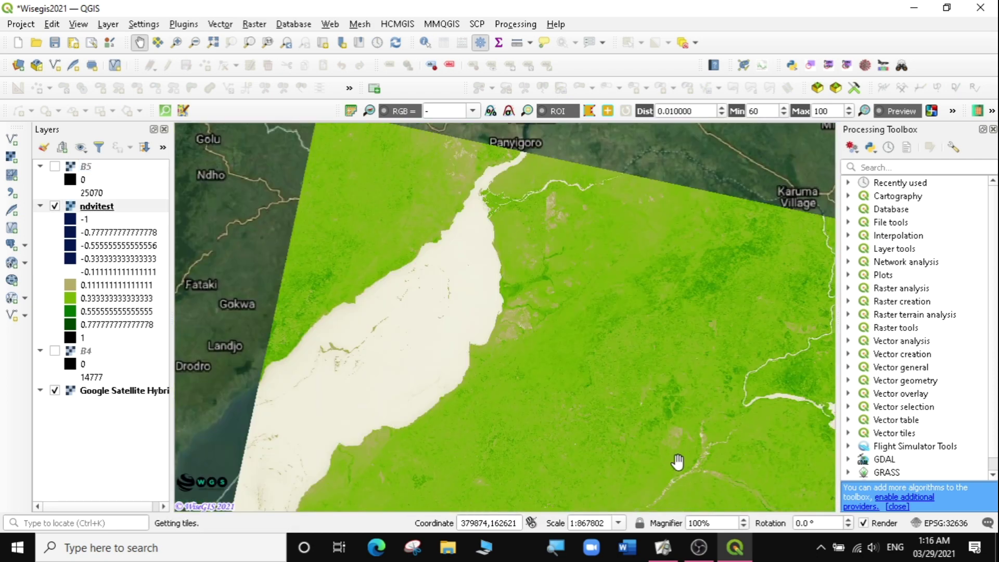
left_click(660, 551)
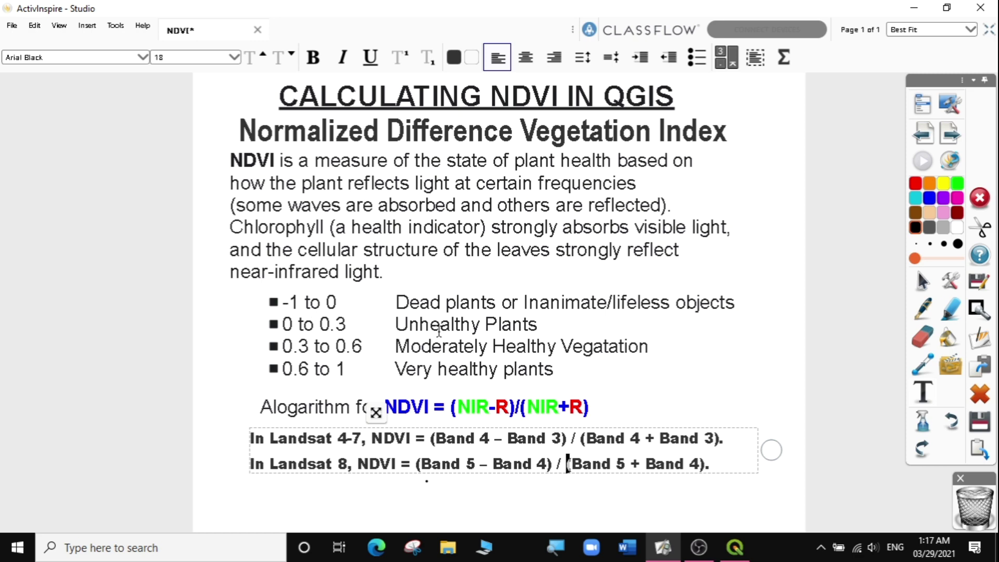
Bring the QGIS NDVI map back to the front after reviewing the NDVI slide
left_click(734, 548)
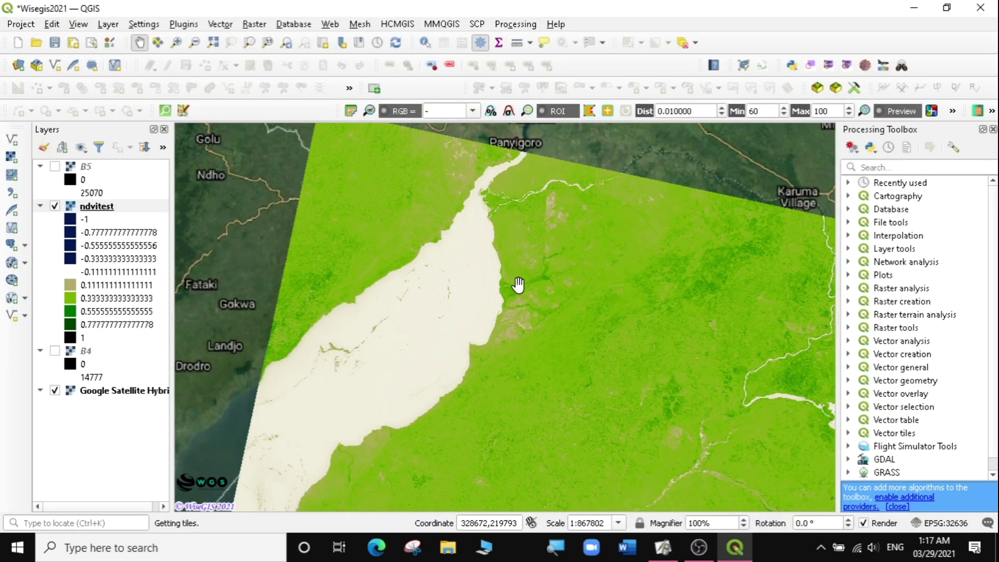
Zoom to about 1:13559 on the river channels south of Panyigoro and hide the satellite basemap
scroll(527, 298, "up", 1)
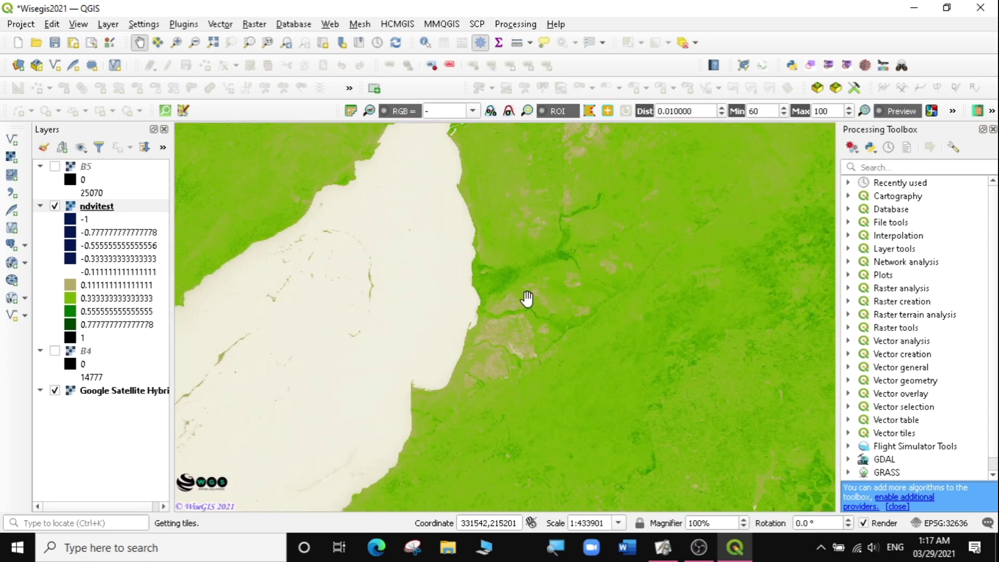
left_click_drag(505, 239, 465, 308)
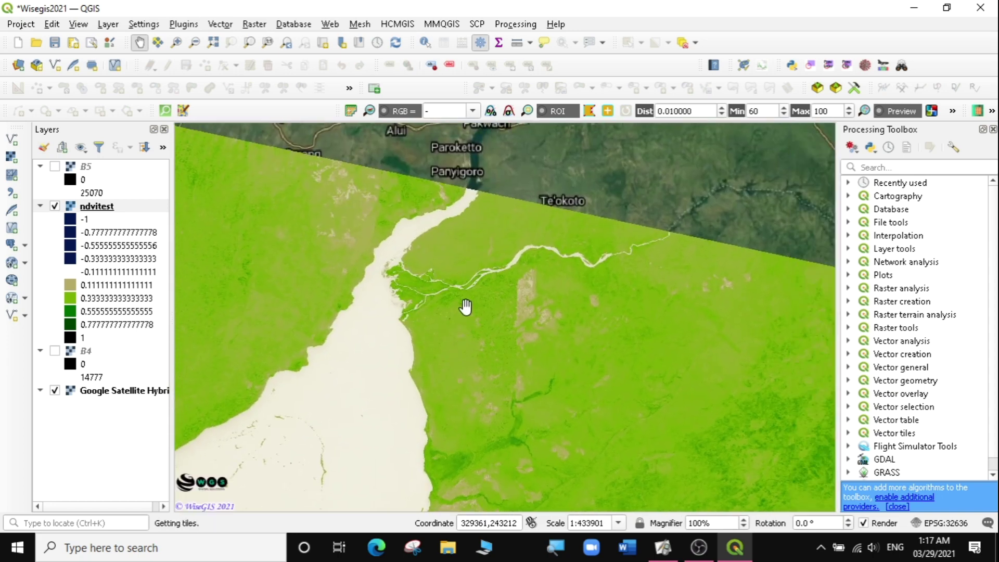
scroll(469, 308, "up", 2)
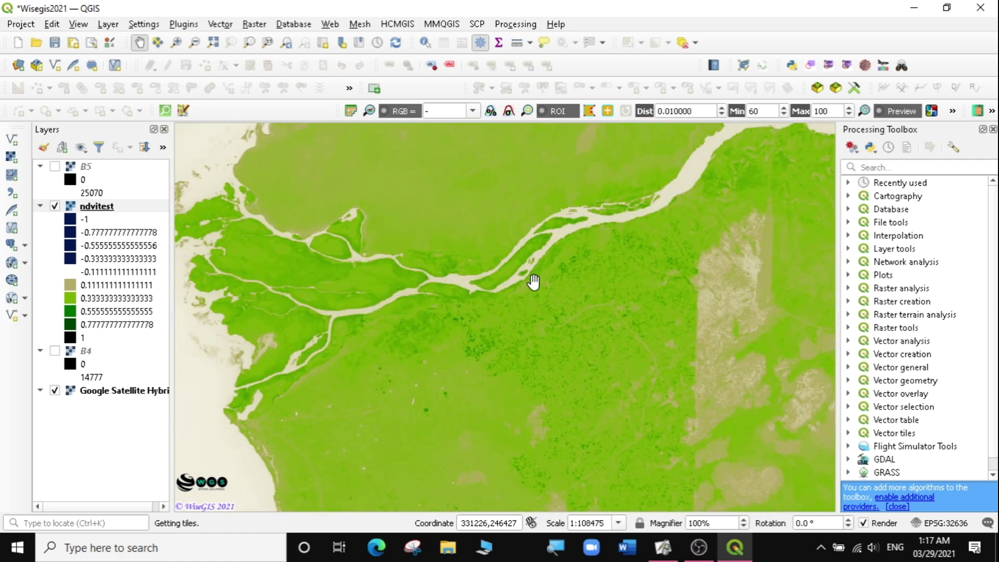
scroll(423, 328, "up", 1)
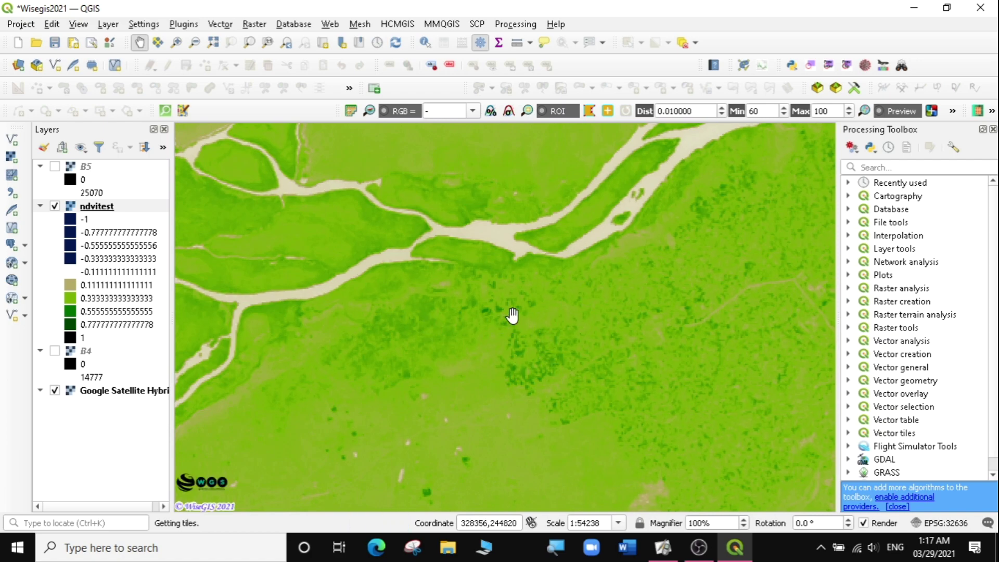
scroll(430, 331, "down", 1)
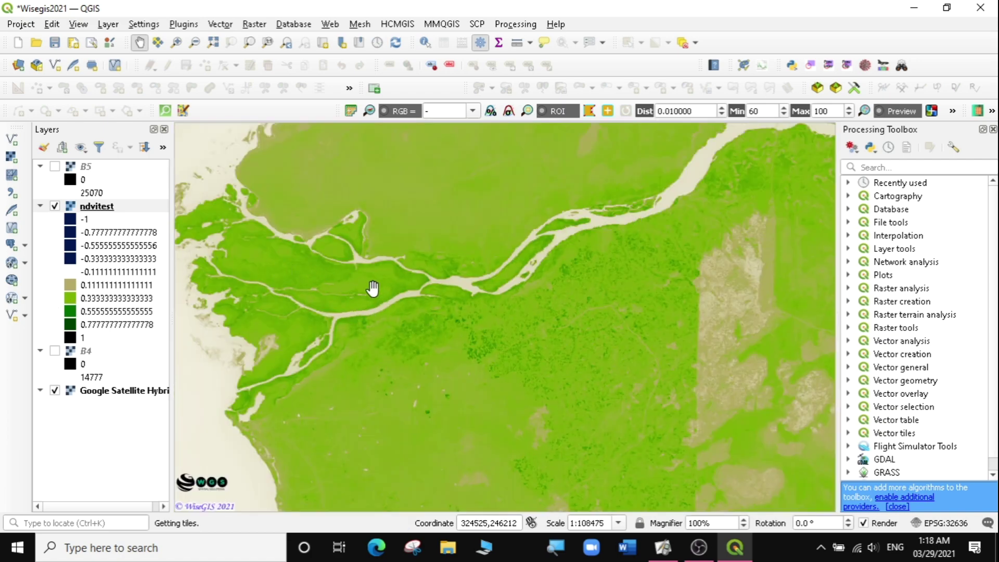
scroll(372, 288, "up", 1)
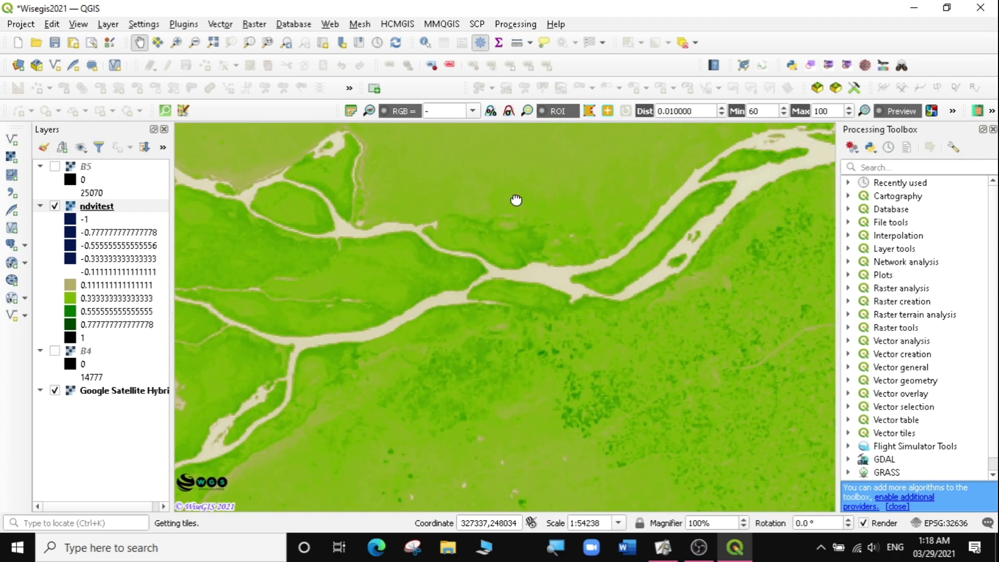
left_click_drag(668, 171, 586, 290)
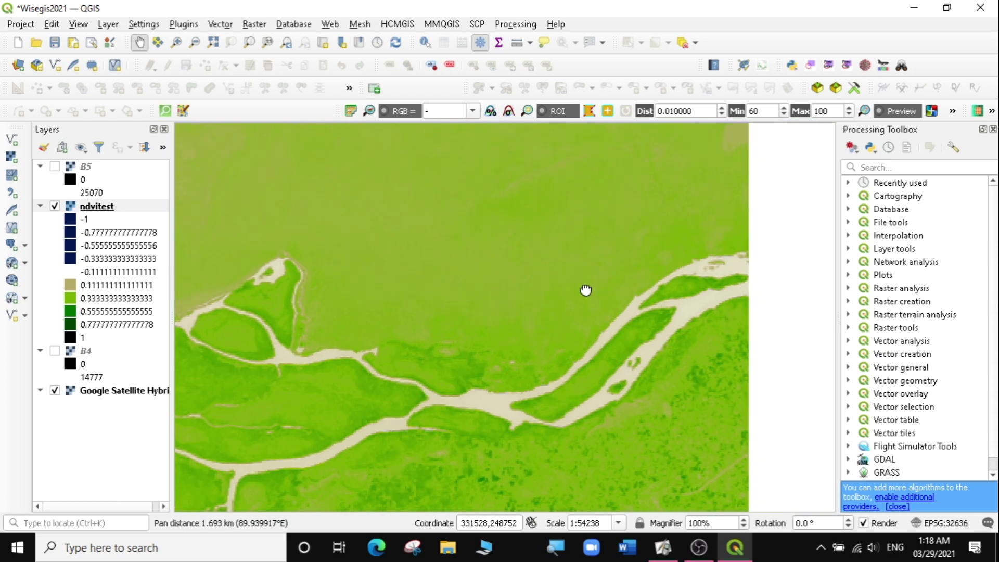
scroll(480, 250, "up", 2)
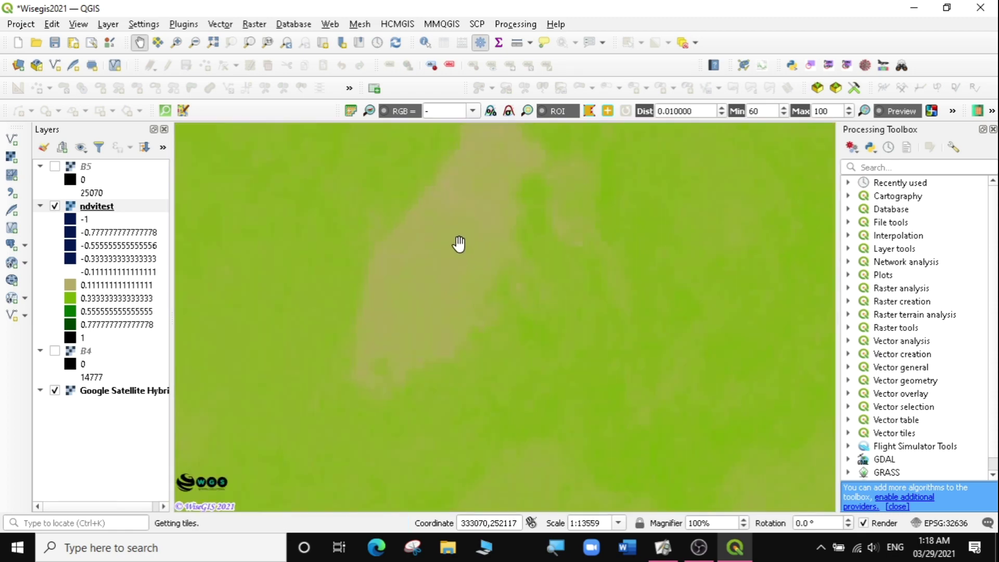
left_click(54, 390)
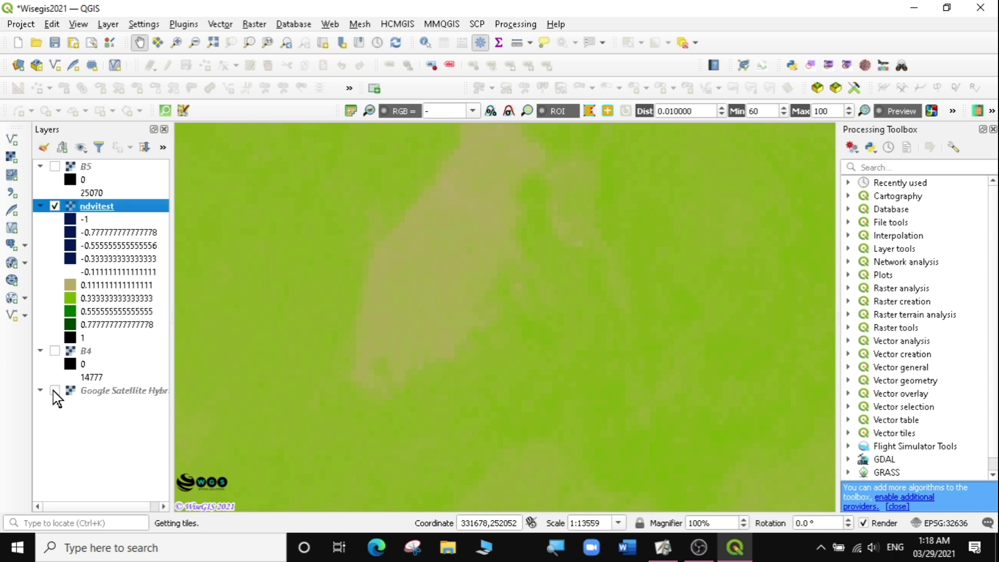
Turn the basemap back on, toggle ndvitest off and on, and zoom out to 1:27119
left_click(54, 390)
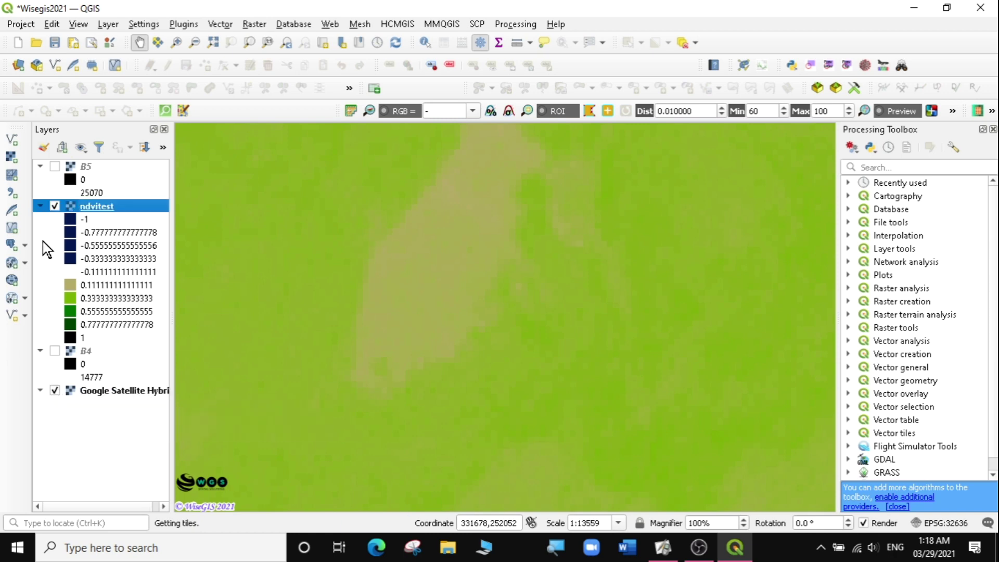
left_click(55, 207)
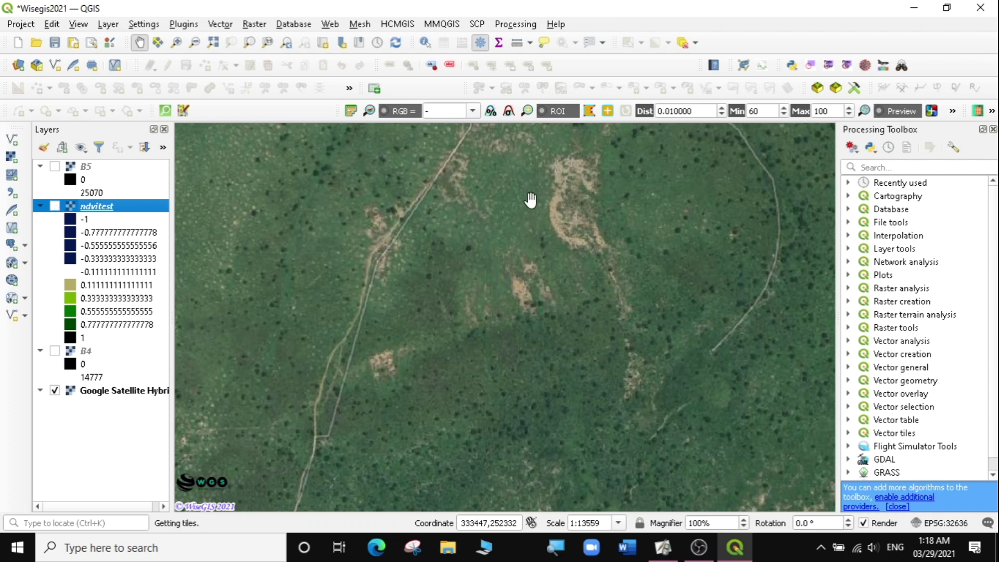
left_click(55, 206)
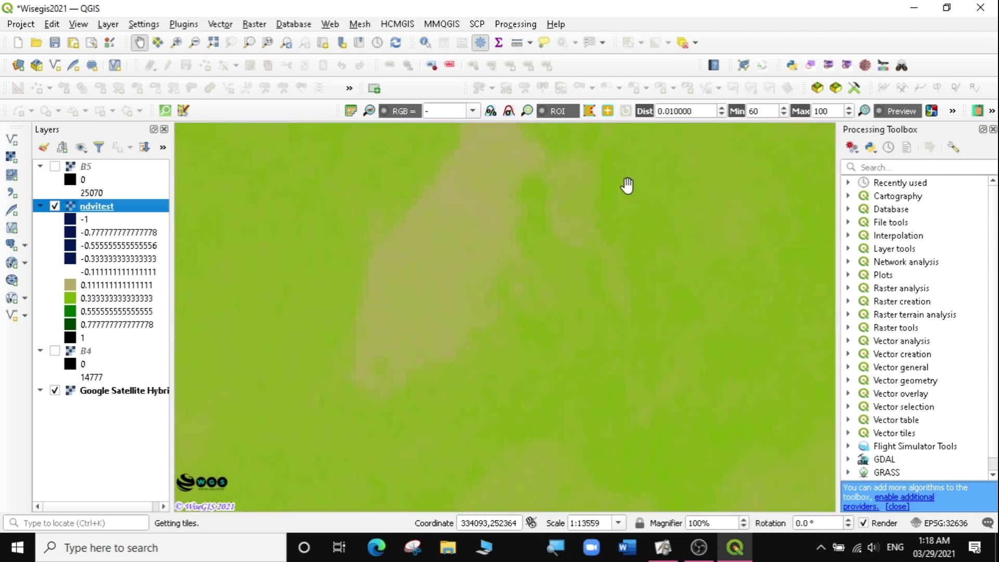
scroll(544, 294, "down", 1)
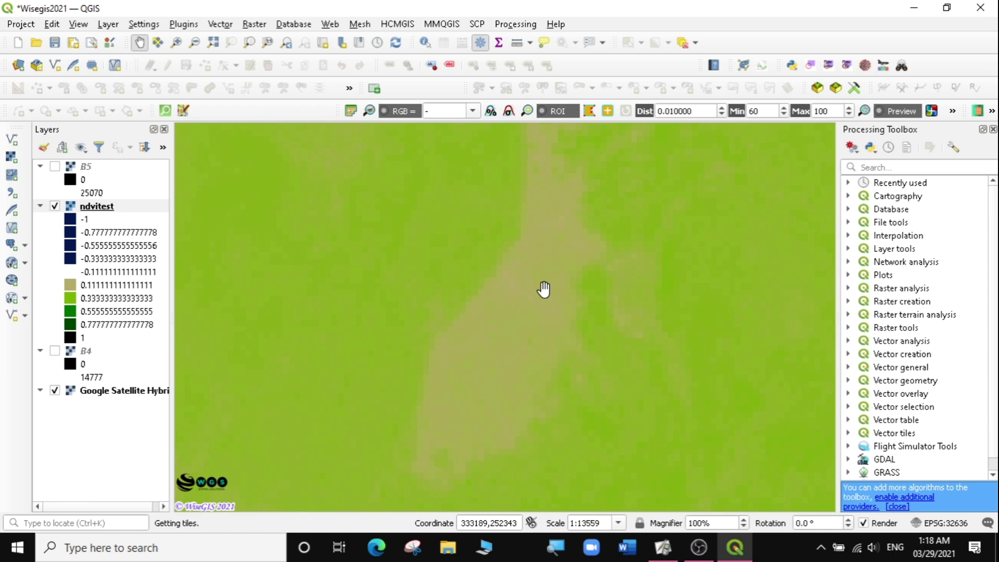